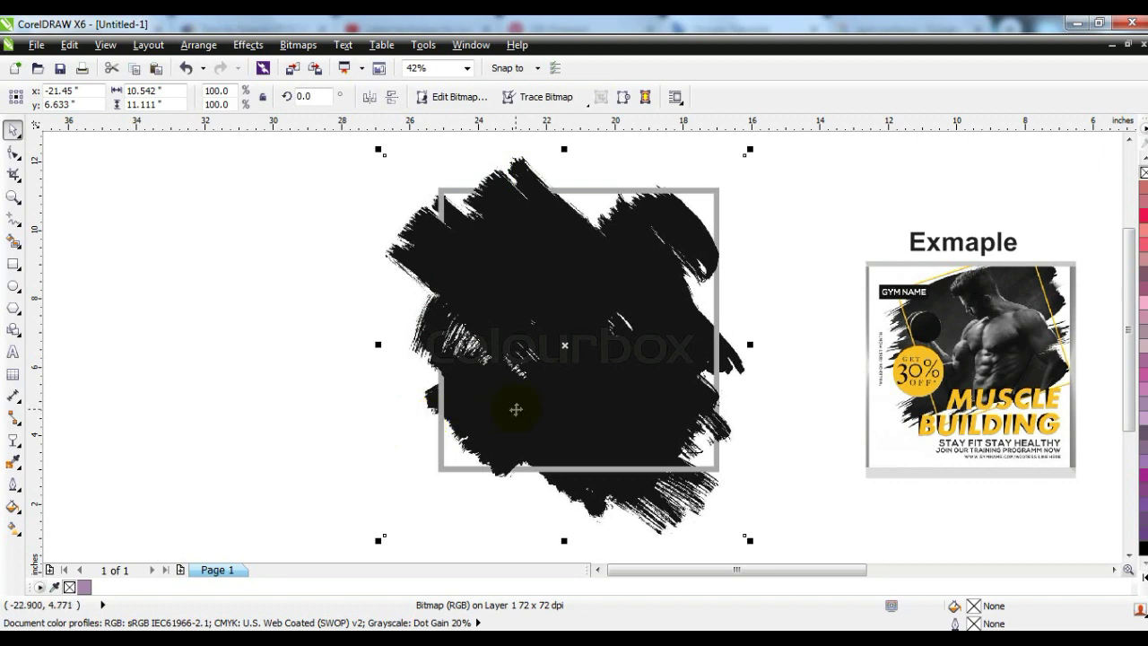
Step: Trace the black brush-stroke bitmap as an outline trace using the low quality image type
right_click(515, 409)
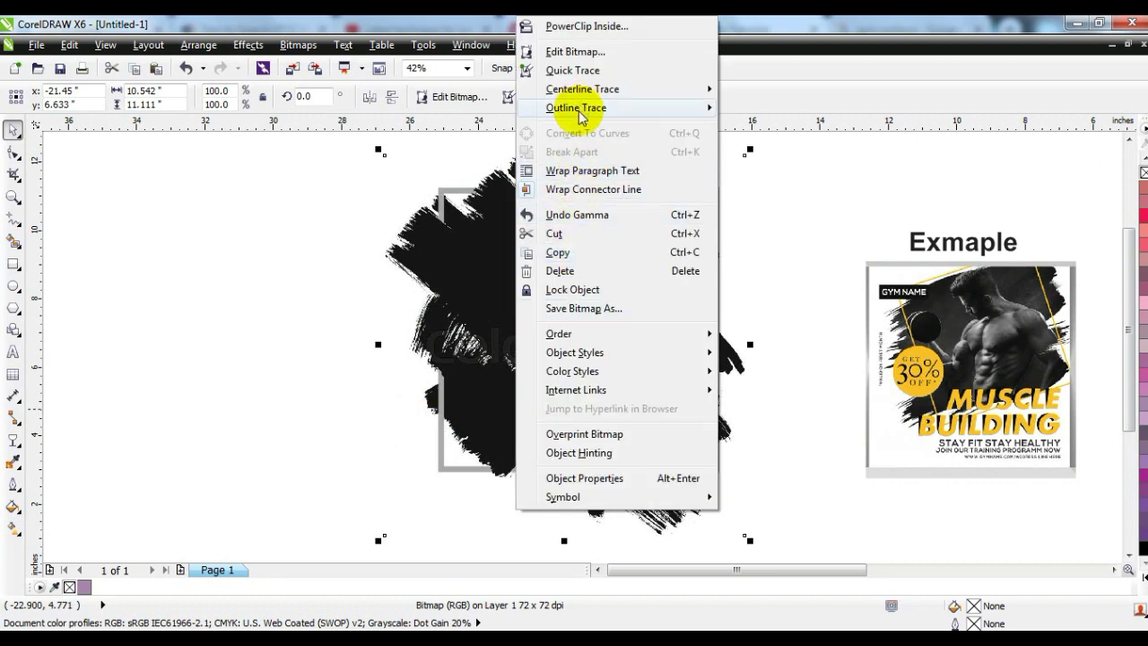
mouse_move(579, 115)
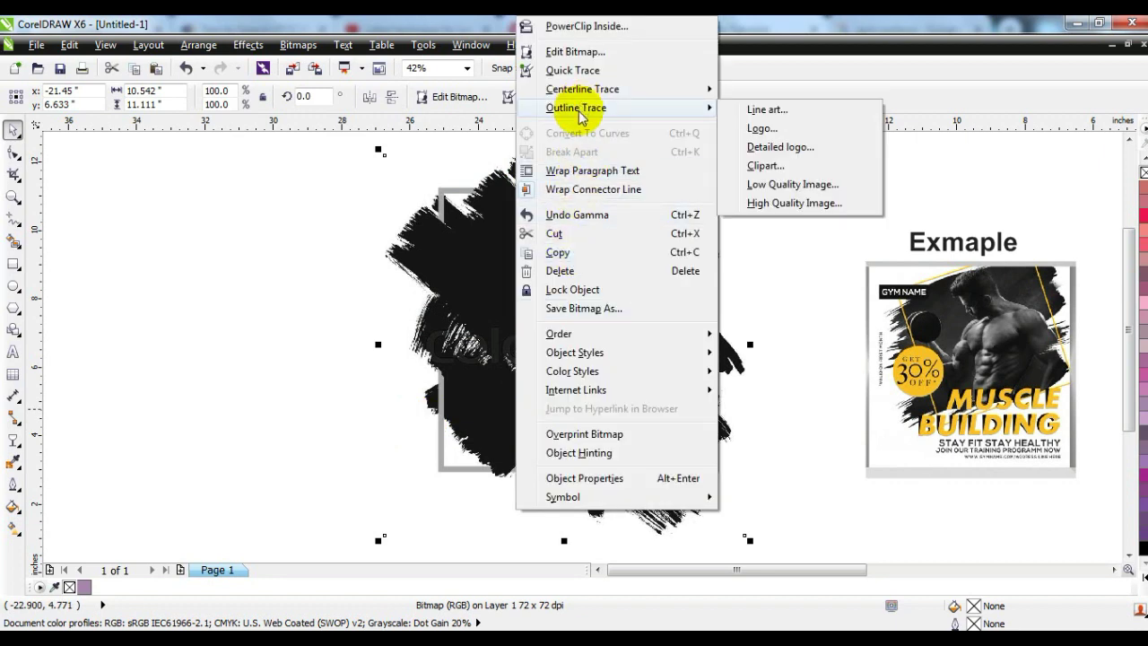
left_click(793, 185)
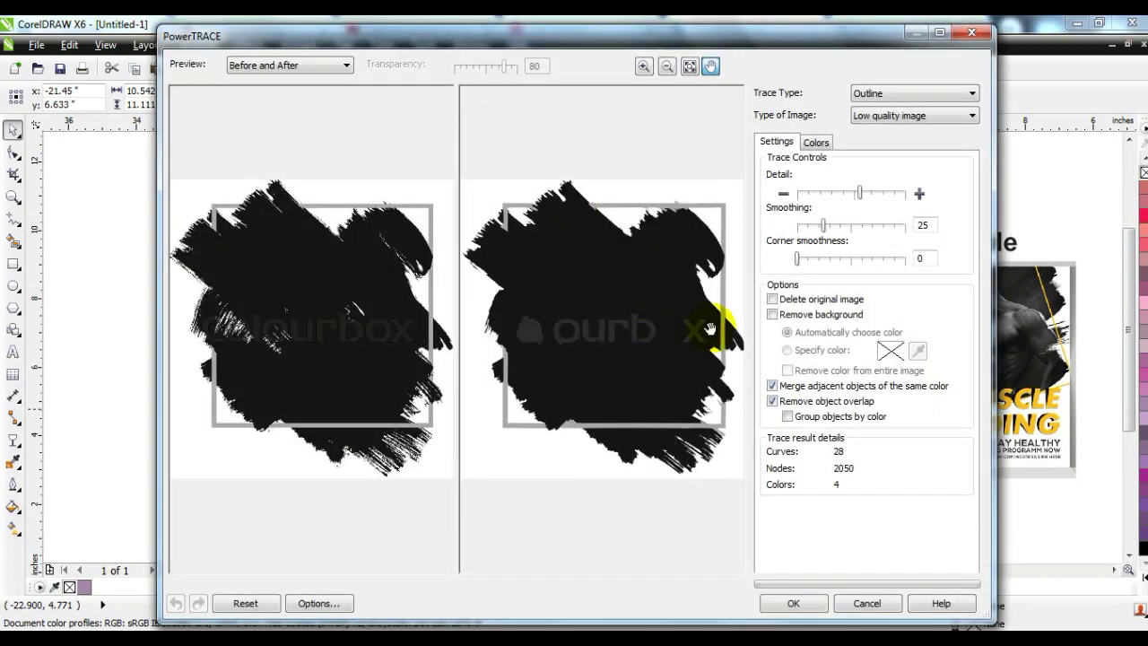
left_click(793, 603)
Step: Move the traced artwork off the original brush-stroke bitmap and delete the original
left_click_drag(461, 386, 186, 387)
left_click(613, 357)
key("Delete")
mouse_move(357, 368)
left_mouse_down()
mouse_move(583, 384)
mouse_move(602, 406)
left_mouse_up()
Step: Delete the traced background and the grey frame pieces along the right side of the brush shape
left_click(214, 326)
key("Delete")
left_click(595, 330)
key("Delete")
left_click(599, 247)
key("Delete")
left_click(594, 205)
key("Delete")
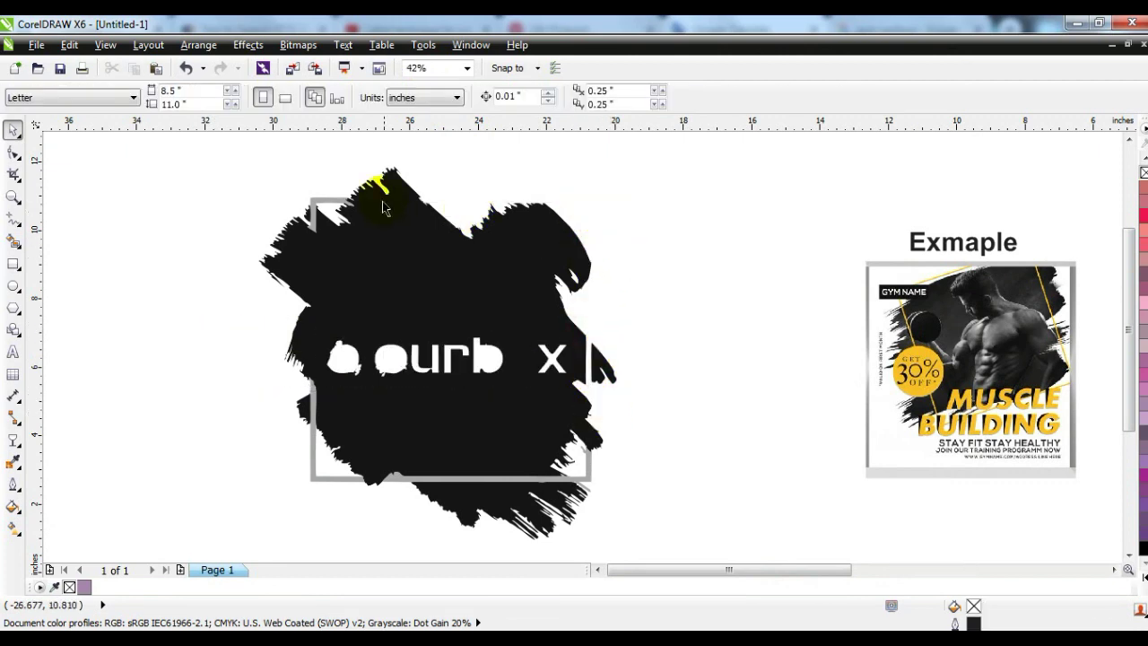
Step: Delete the remaining grey frame pieces at the left and bottom edges of the brush shape
left_click(323, 195)
key("Delete")
left_click(314, 468)
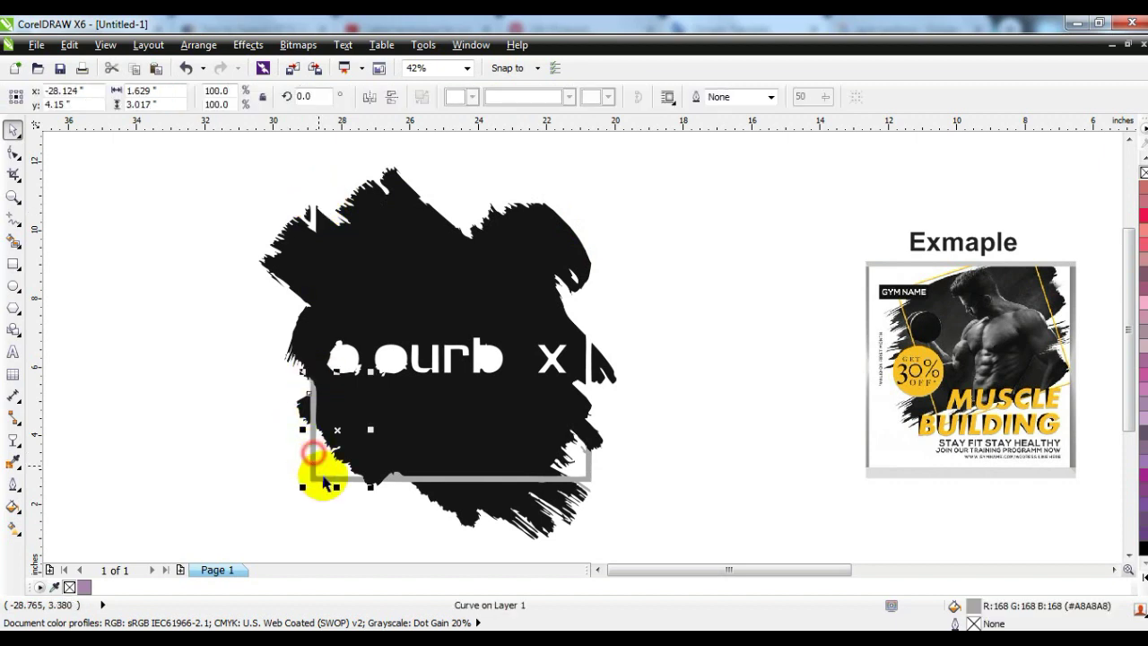
key("Delete")
left_click(401, 481)
key("Delete")
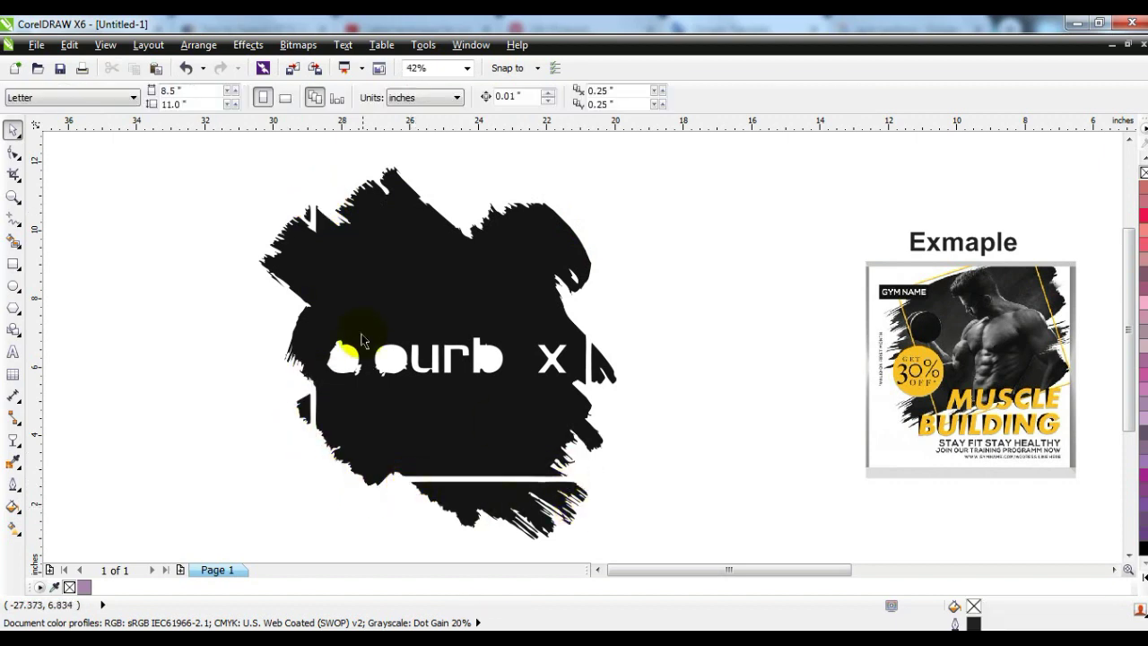
left_click(551, 406)
key("Delete")
Step: Close the narrow gaps that the removed frame left along the edges of the brush shape
left_click_drag(226, 165, 649, 544)
left_click_drag(619, 471, 395, 544)
left_click_drag(642, 333, 585, 367)
left_click_drag(236, 377, 310, 440)
left_click_drag(302, 408, 313, 409)
left_click_drag(307, 210, 315, 214)
Step: Try to weld all the traced brush pieces into one shape
left_click_drag(231, 148, 641, 544)
left_click(374, 511)
left_click_drag(249, 156, 625, 558)
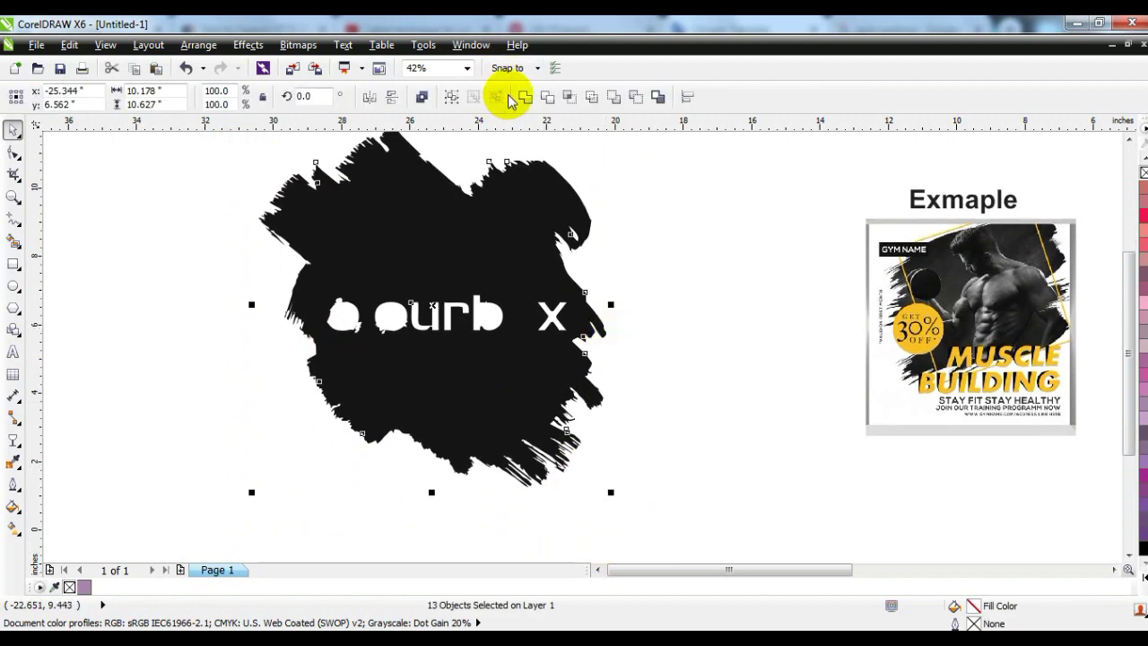
left_click(523, 96)
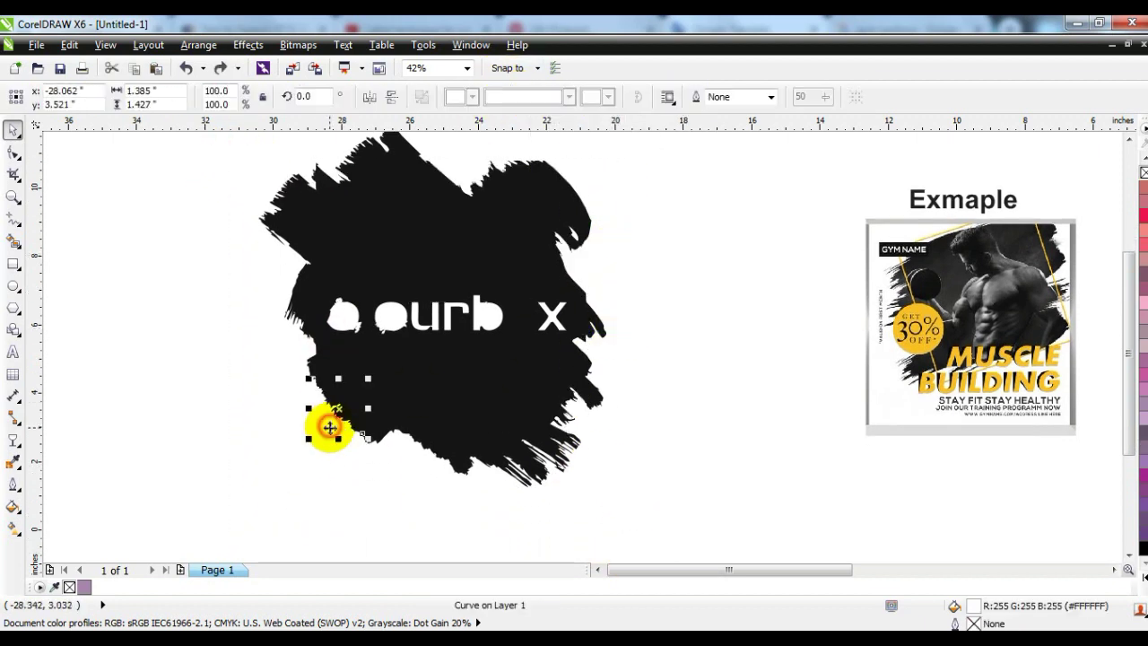
Step: Remove the stray leftover pieces at the brush shape's edges in Wireframe view, and return to Enhanced view
left_click(326, 157)
left_click(105, 44)
left_click(134, 72)
left_click(333, 165)
key("Delete")
left_click(587, 270)
key("Delete")
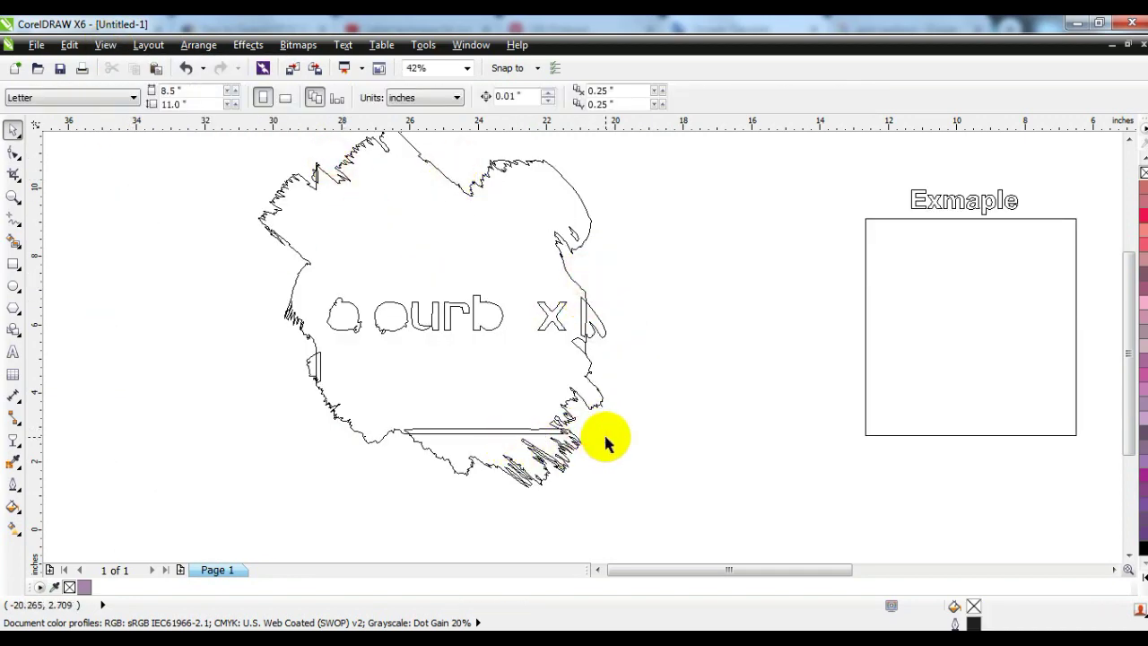
left_click(105, 44)
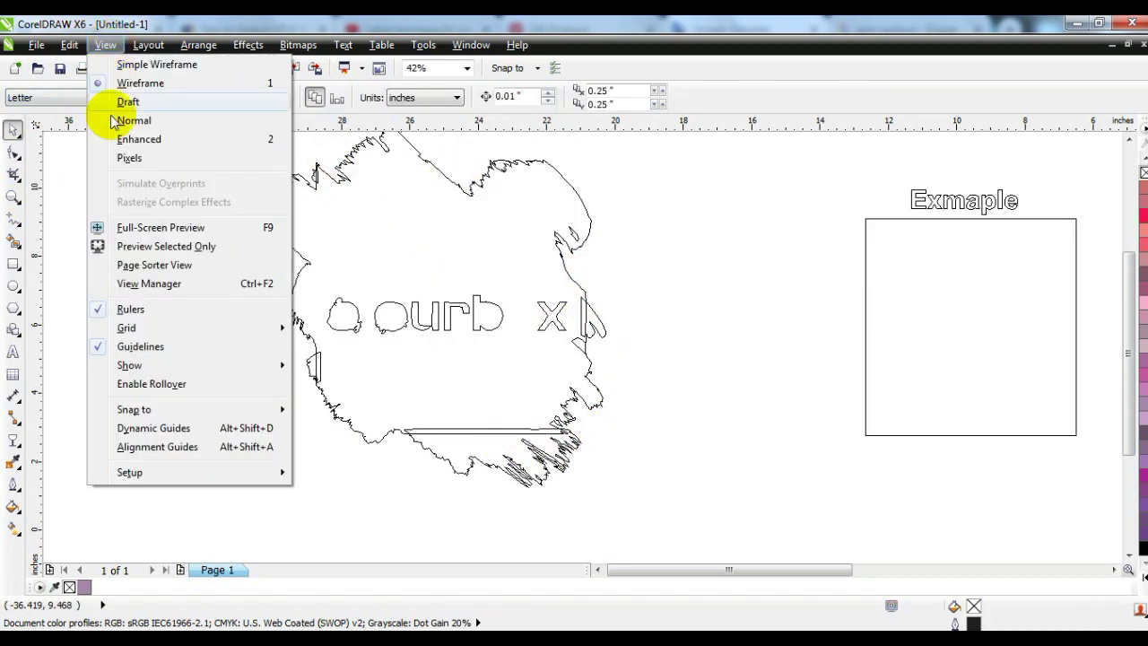
left_click(130, 138)
Step: Weld all the traced pieces, breaking the curve apart and welding it again to fill the lettering holes
left_click_drag(662, 495, 194, 140)
left_click(525, 97)
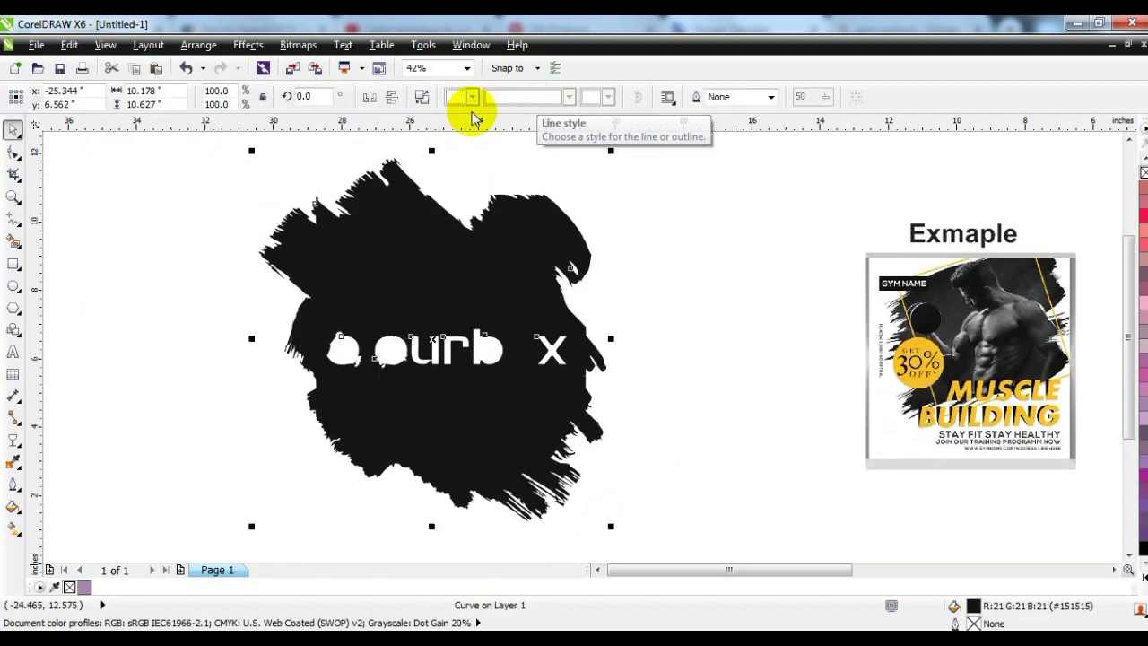
left_click(421, 97)
left_click(526, 98)
left_click(639, 279)
left_click(521, 403)
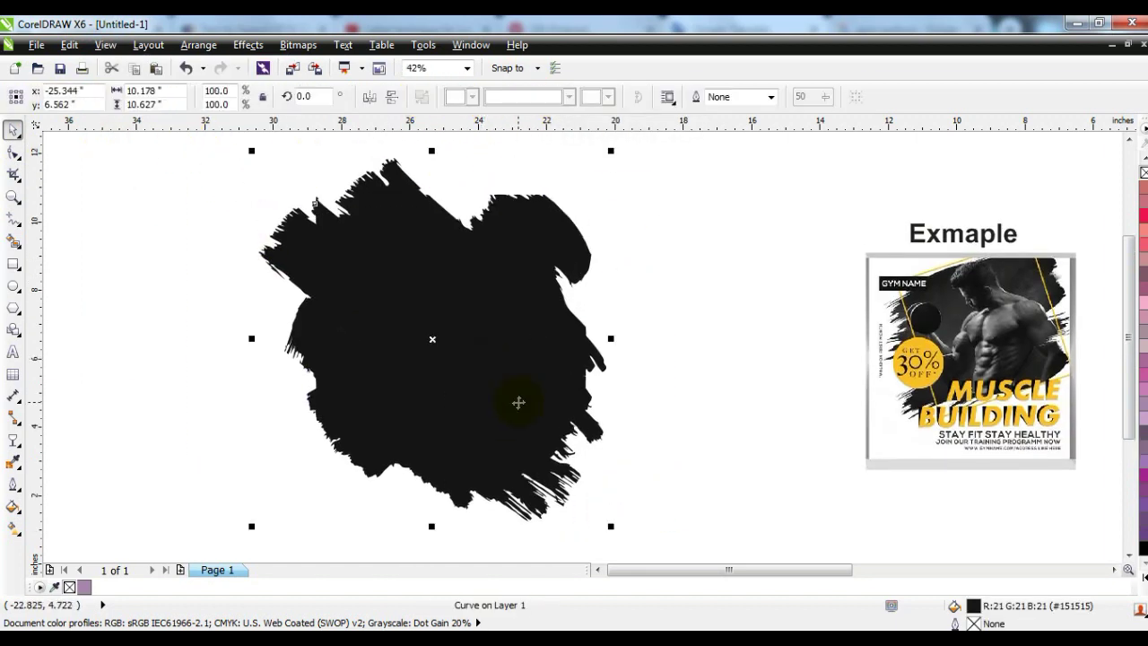
Step: Mirror the brush shape horizontally, tilt and shrink it, and place it beside the example design
left_click(368, 97)
left_click(544, 282)
left_click_drag(611, 150, 530, 248)
left_click_drag(463, 297, 745, 284)
left_click(464, 313)
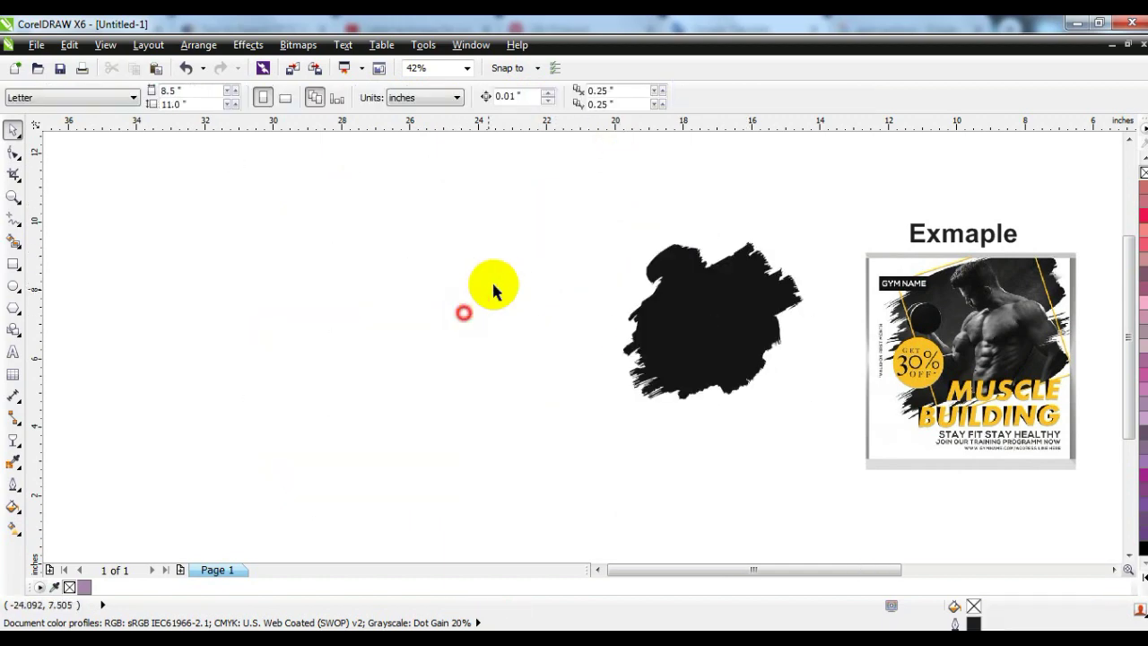
Step: Draw a square about 7.19 inches wide in the empty area beside the brush shape and move it closer
left_click(13, 196)
left_click_drag(244, 190, 829, 492)
left_click(13, 263)
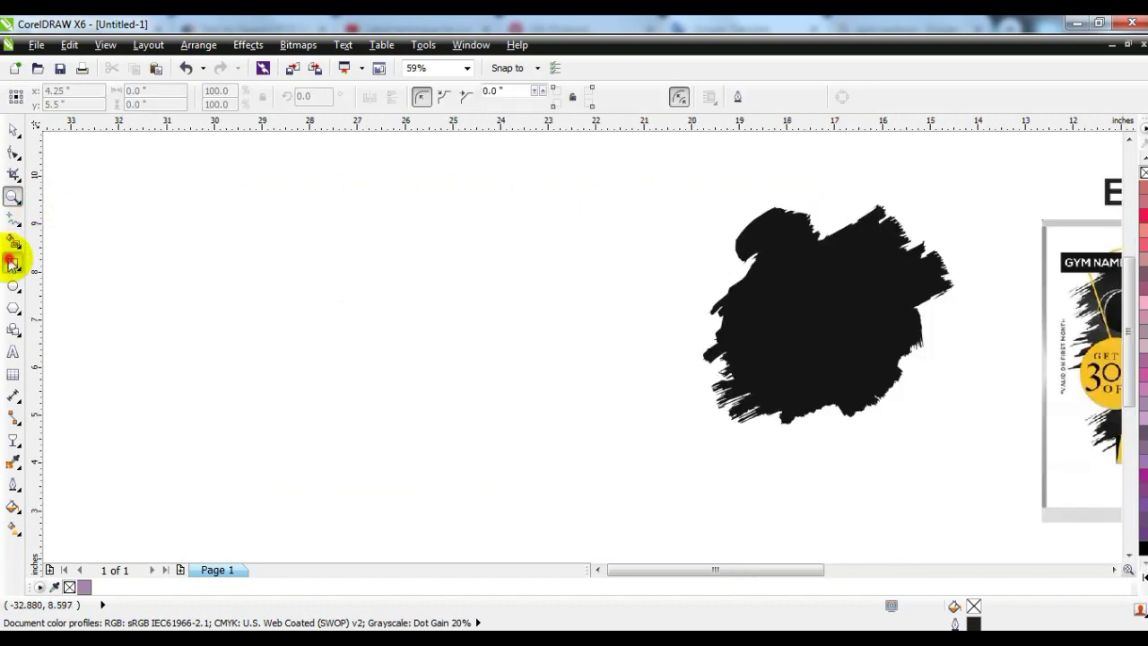
left_click_drag(262, 161, 455, 504)
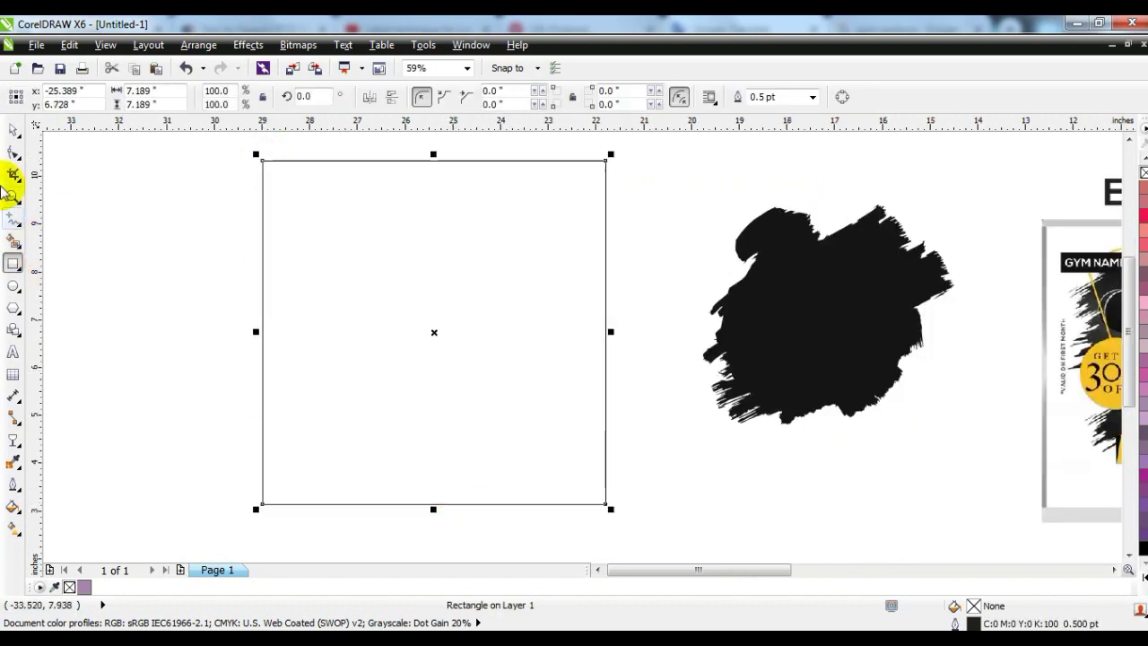
left_click(10, 133)
left_click_drag(515, 403, 587, 409)
left_click(1114, 570)
left_click(1114, 570)
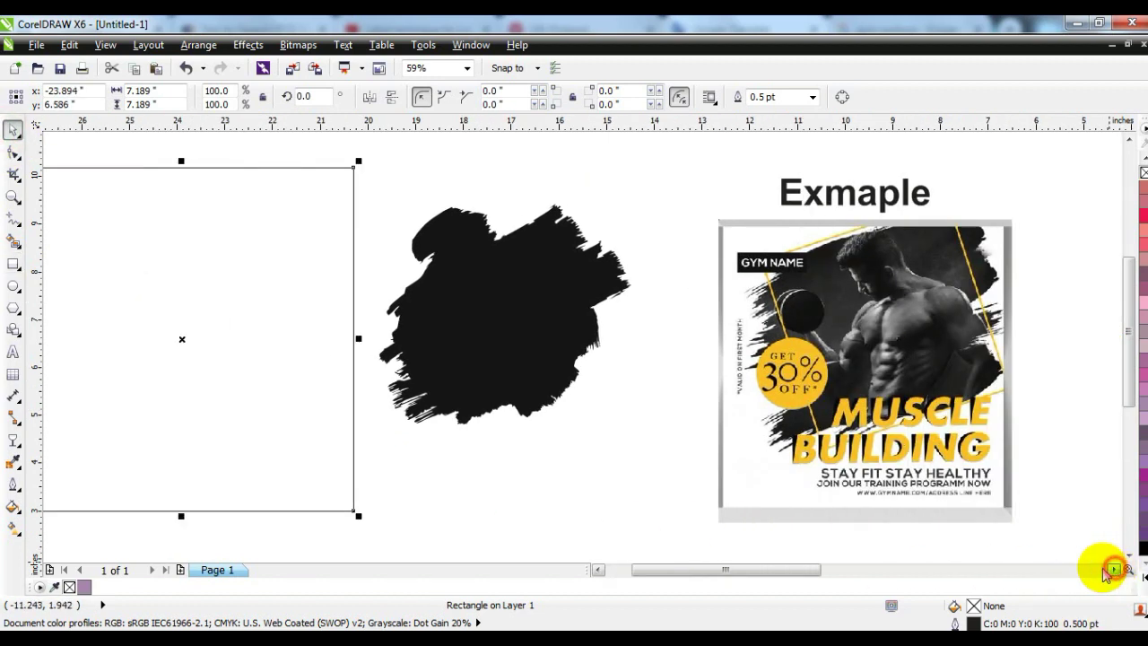
left_click(584, 509)
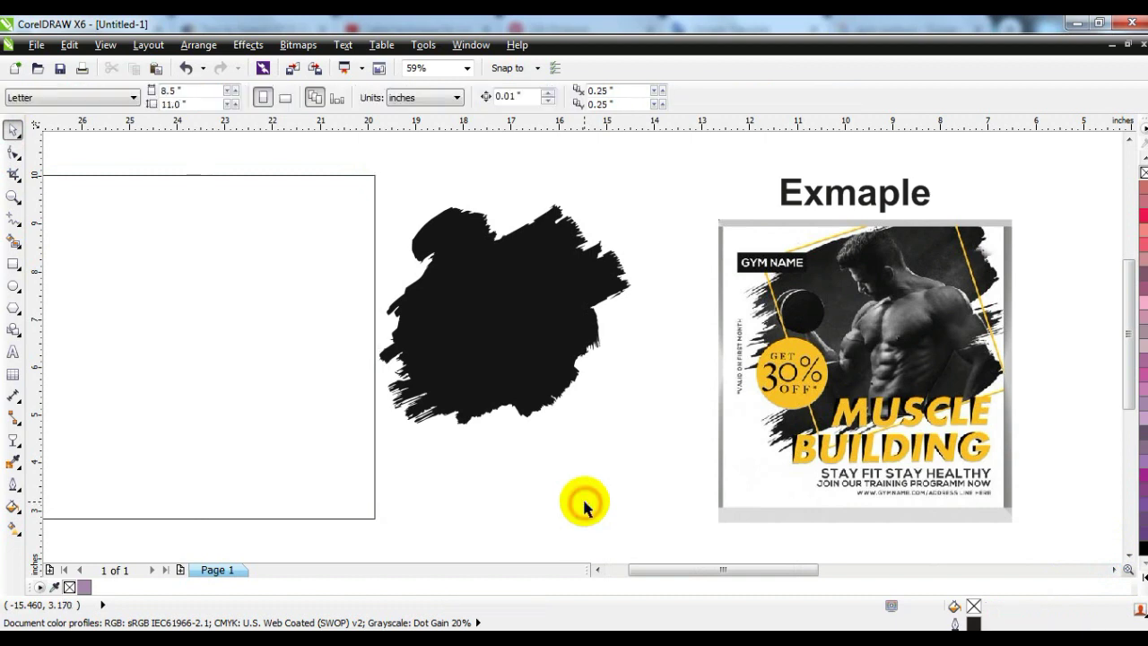
Step: Position the brush shape over the upper part of the square, enlarged to about 7.92 by 6.92 inches
mouse_move(540, 339)
left_mouse_down()
mouse_move(346, 290)
mouse_move(290, 311)
mouse_move(295, 287)
mouse_move(497, 308)
left_mouse_up()
left_click(374, 441, "shift")
left_click(512, 317, "shift")
left_click(448, 175)
left_click_drag(361, 396, 260, 485)
left_click_drag(626, 168, 638, 179)
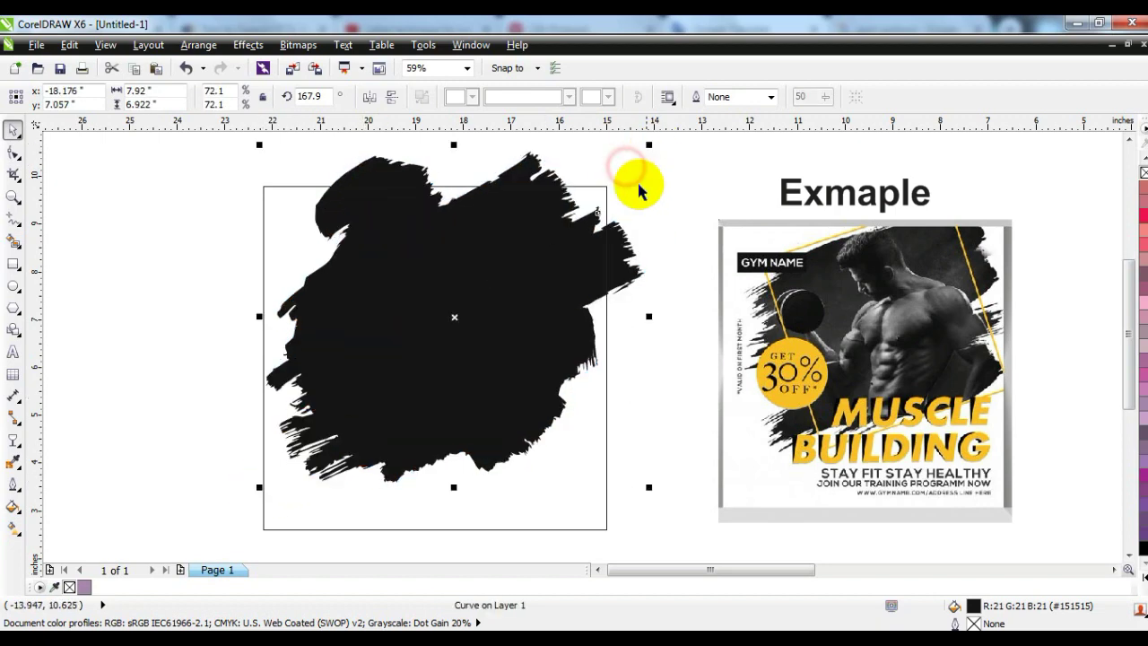
left_click_drag(623, 255, 636, 255)
left_click(679, 291)
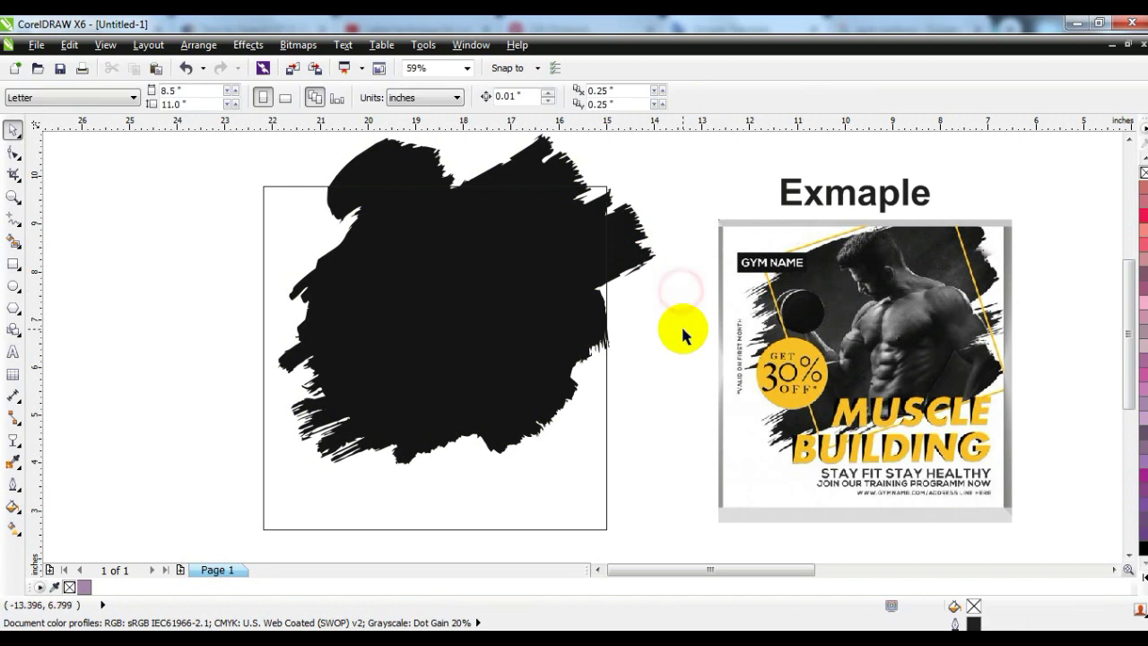
Step: Draw a second square about 5.21 inches wide beside the brush shape
left_click(12, 267)
left_click_drag(70, 214, 183, 464)
left_click(13, 130)
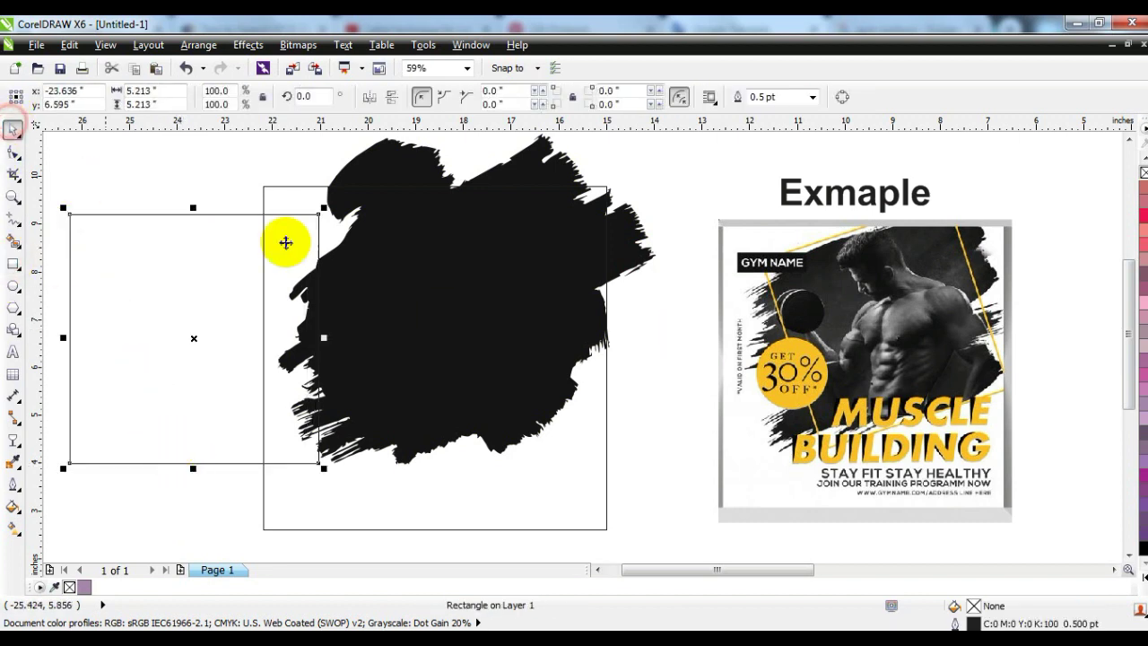
Step: Give the smaller square a 6 pt outline in yellow (C:0 M:20 Y:100 K:0)
left_click(813, 97)
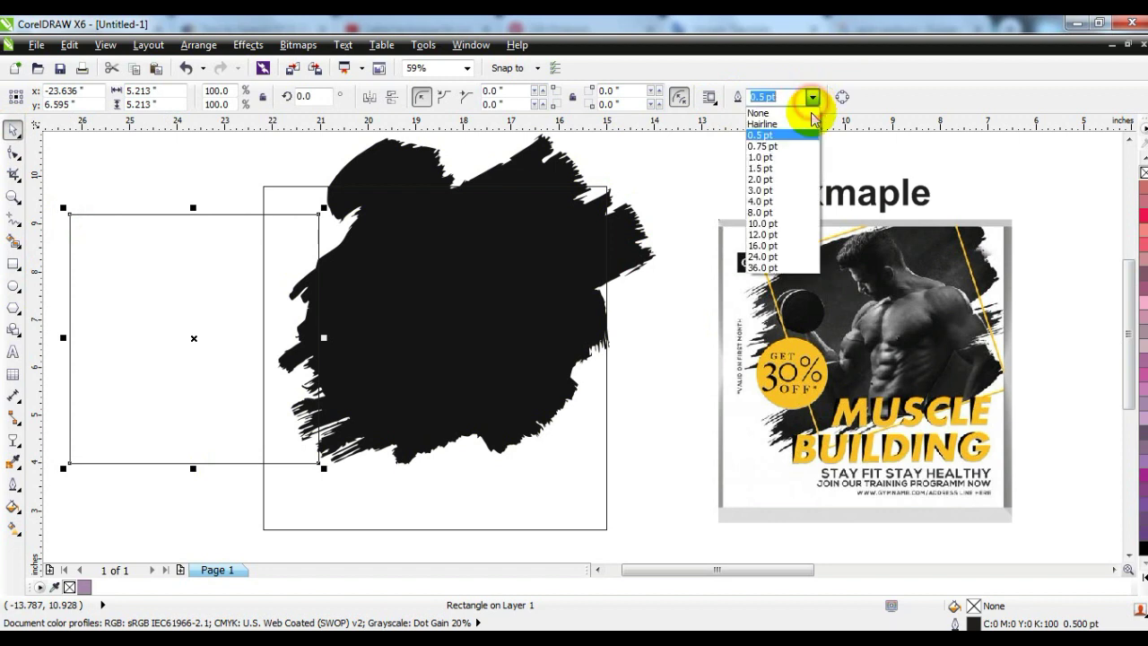
left_click(767, 213)
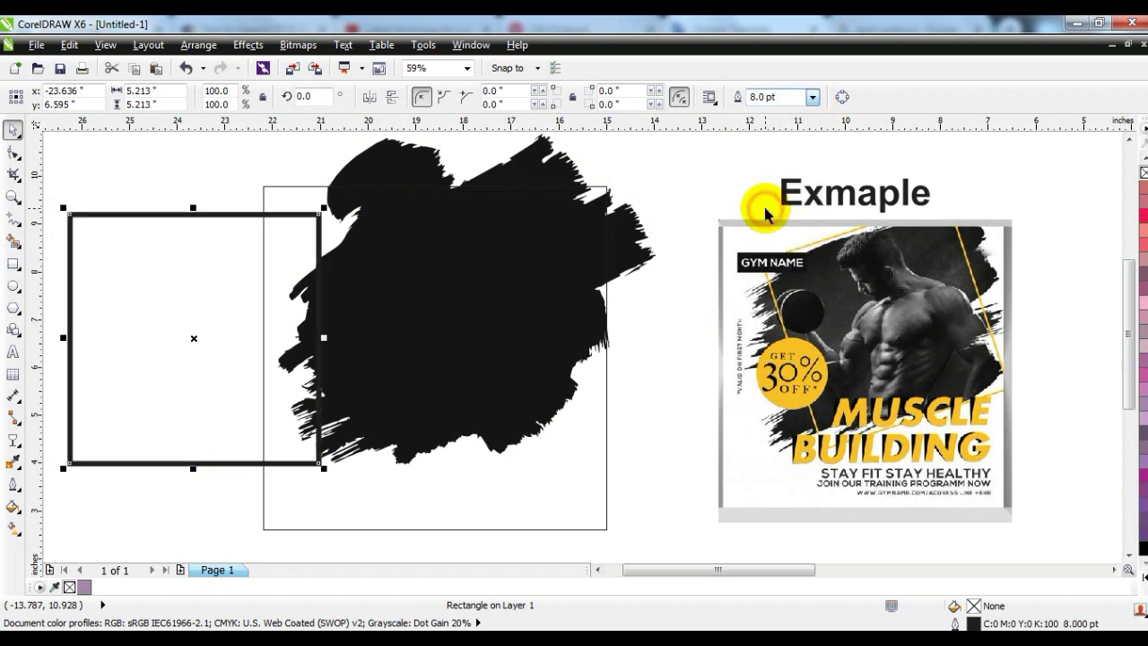
left_click(777, 97)
type("6")
key("Return")
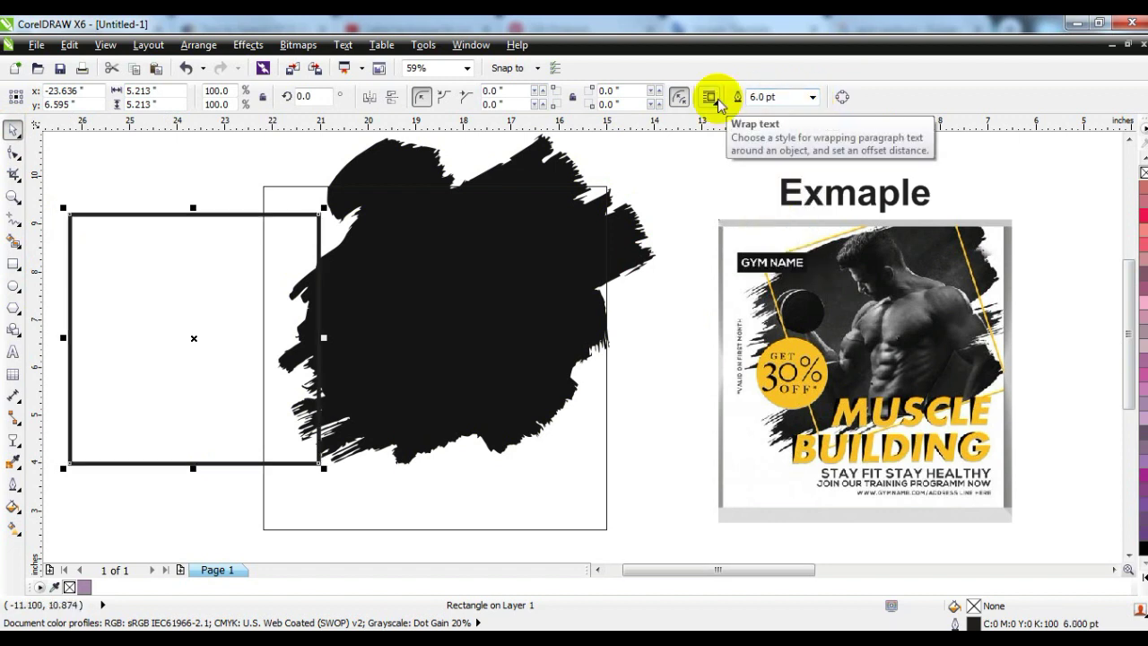
left_click(1143, 576)
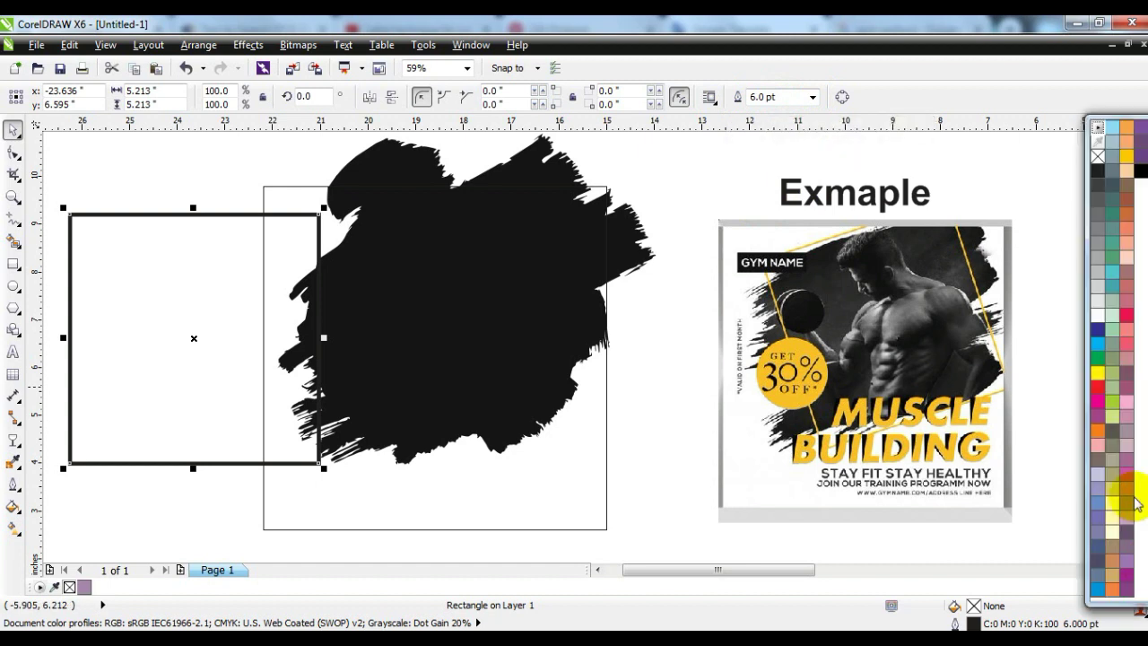
right_click(1128, 158)
Step: Place the yellow square over the brush shape, enlarged and rotated about 13.4 degrees
left_click_drag(321, 337, 549, 308)
left_click(549, 309)
left_click_drag(561, 441, 592, 382)
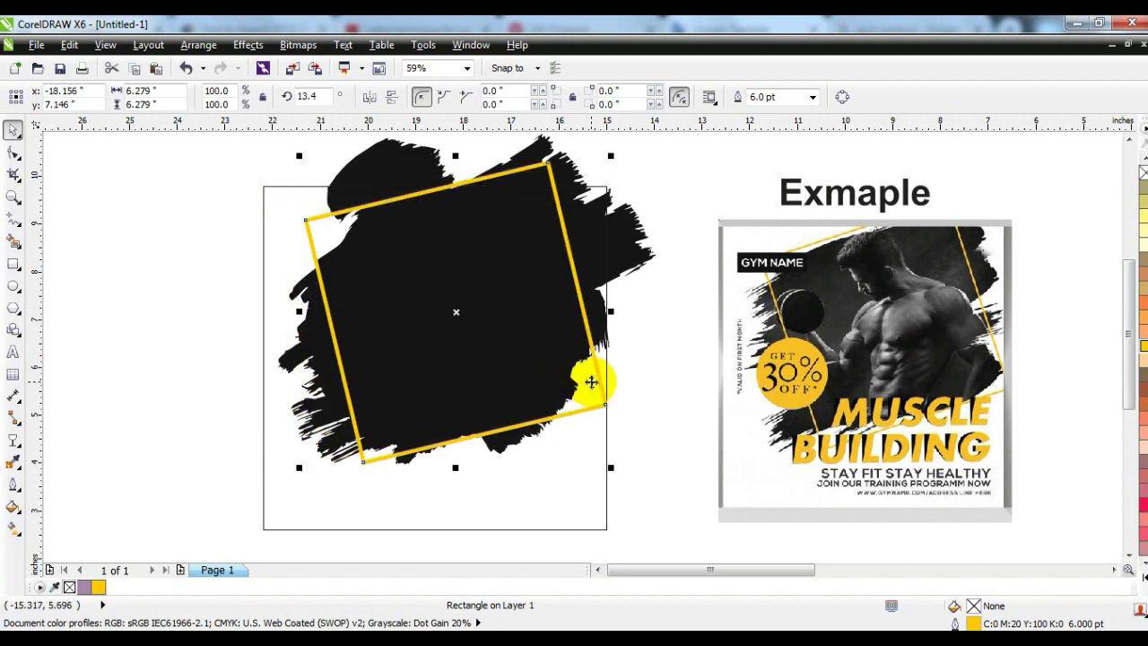
Step: Set the yellow frame's outline width to 4 pt
left_click(769, 97)
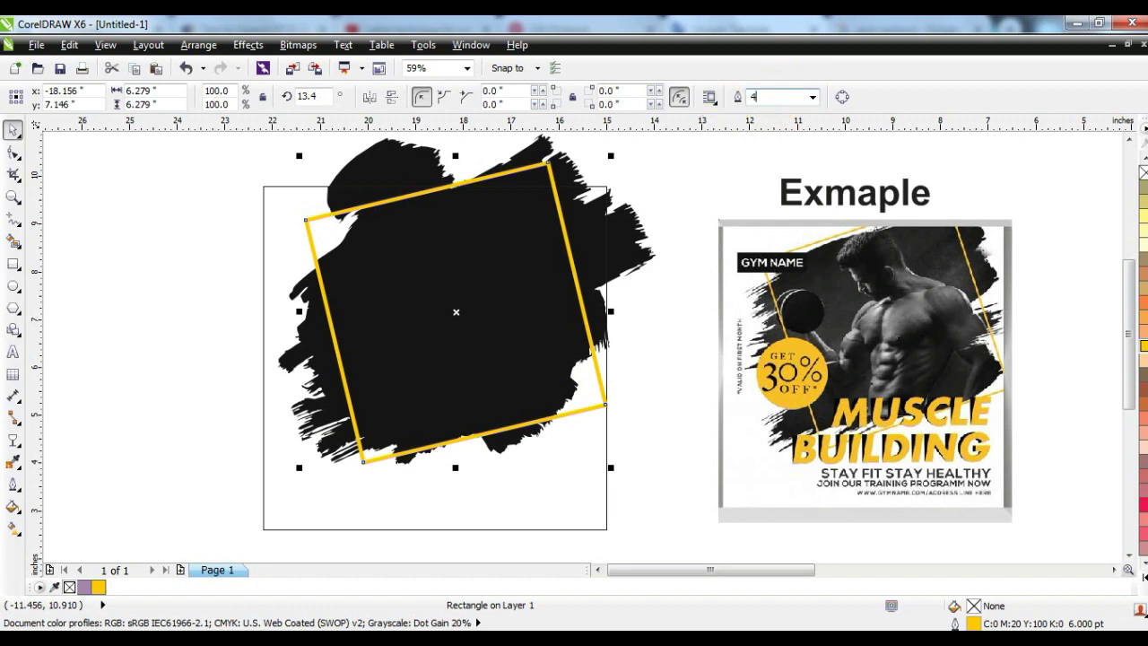
type("4")
key("Return")
left_click(638, 235, "shift")
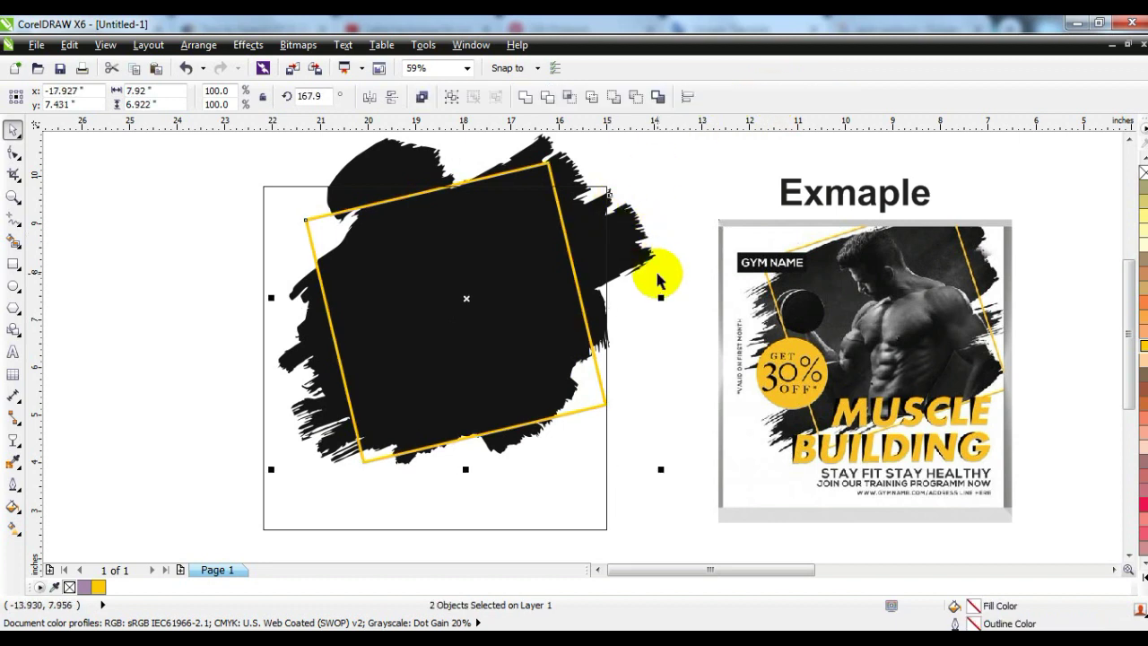
left_click(659, 359)
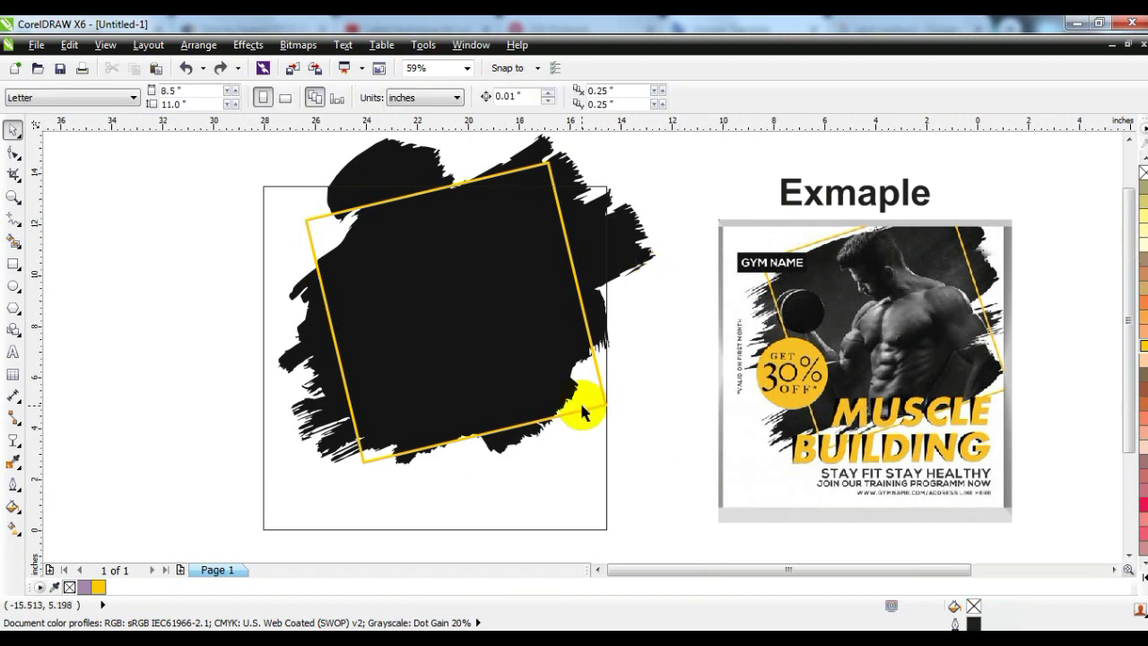
Step: Move the photo of the bodybuilder from beside the page onto the blank page area
scroll(580, 400, "down", 2)
left_click(1114, 570)
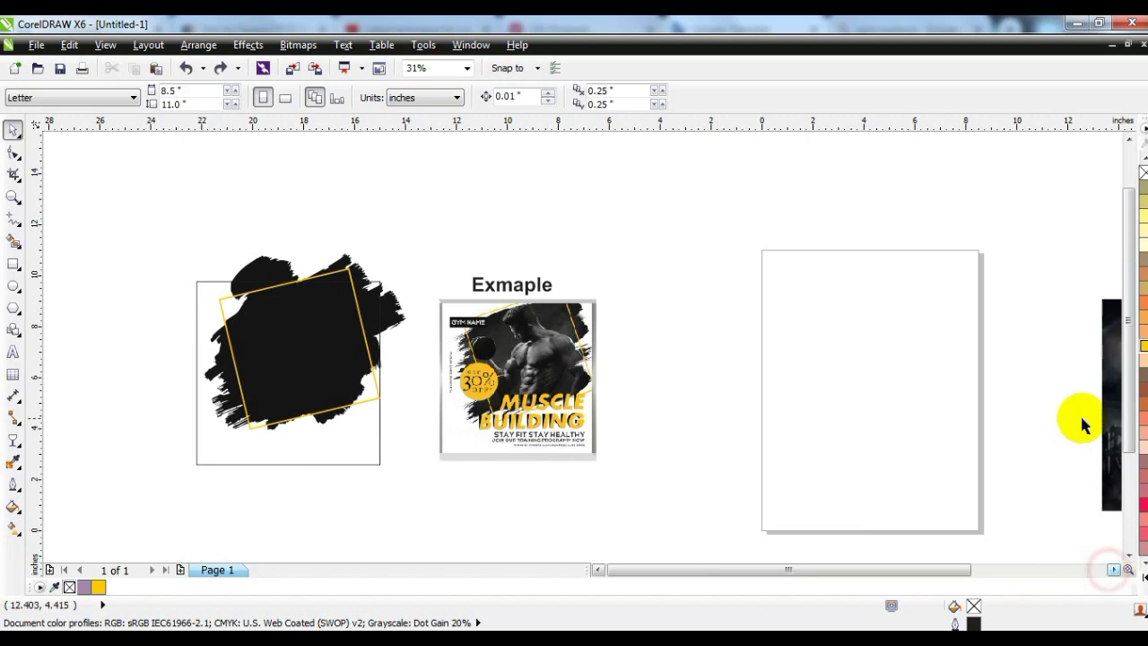
left_click_drag(1105, 430, 668, 421)
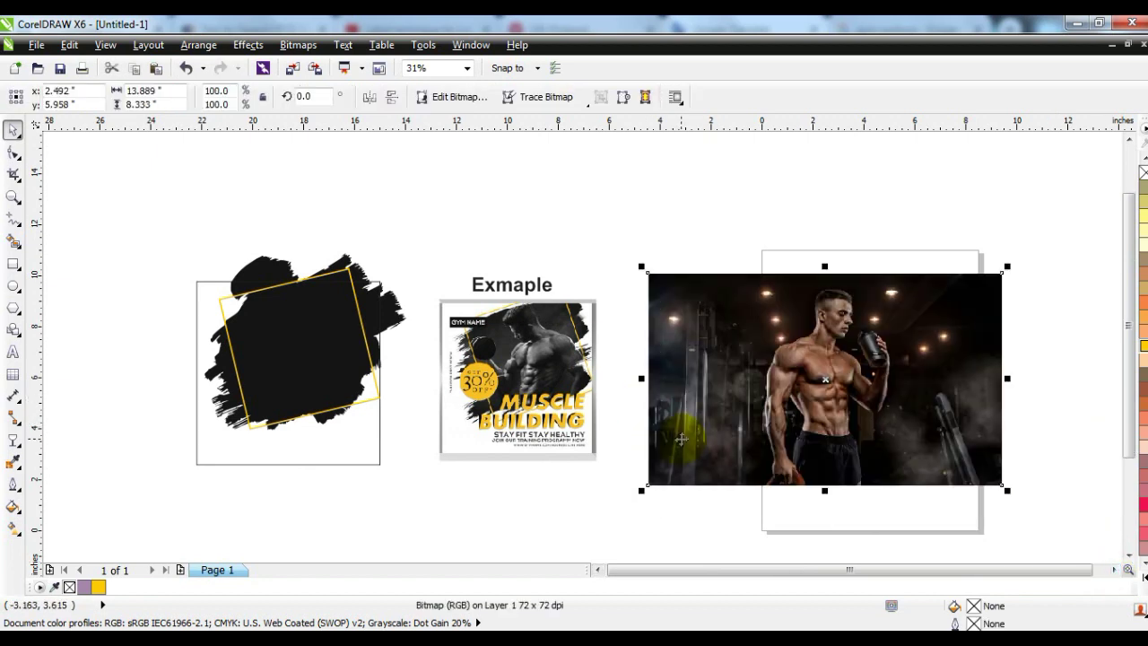
left_click_drag(796, 405, 785, 390)
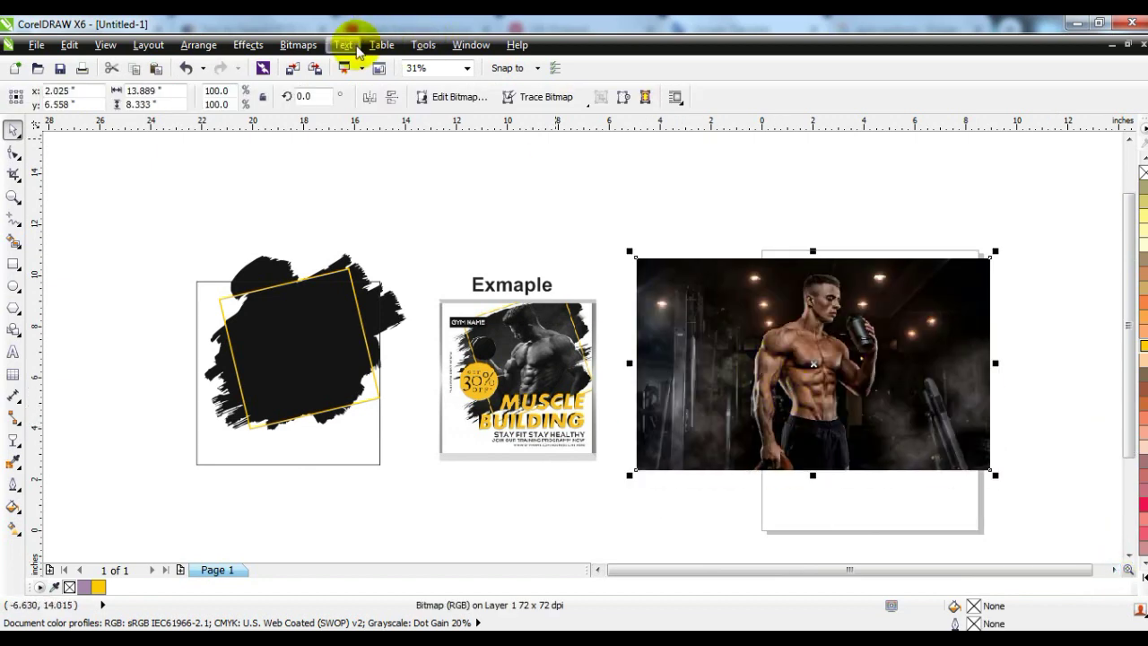
Step: Convert the bodybuilder photo to a 300 dpi grayscale bitmap
left_click(279, 46)
left_click(286, 62)
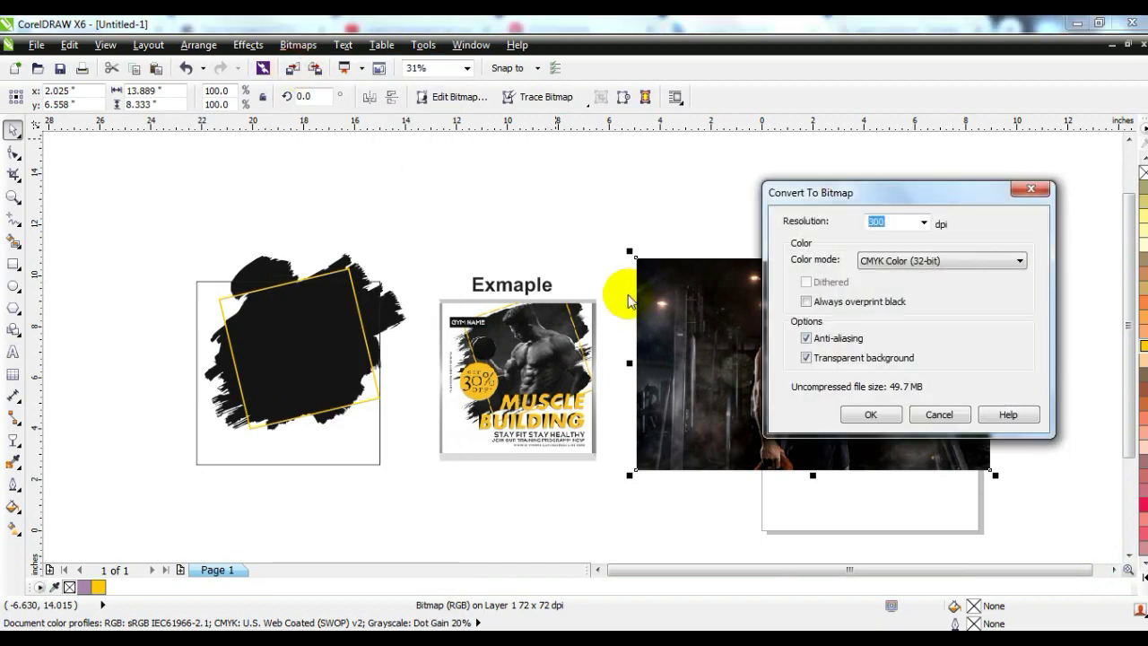
left_click(893, 261)
left_click(892, 298)
left_click(883, 415)
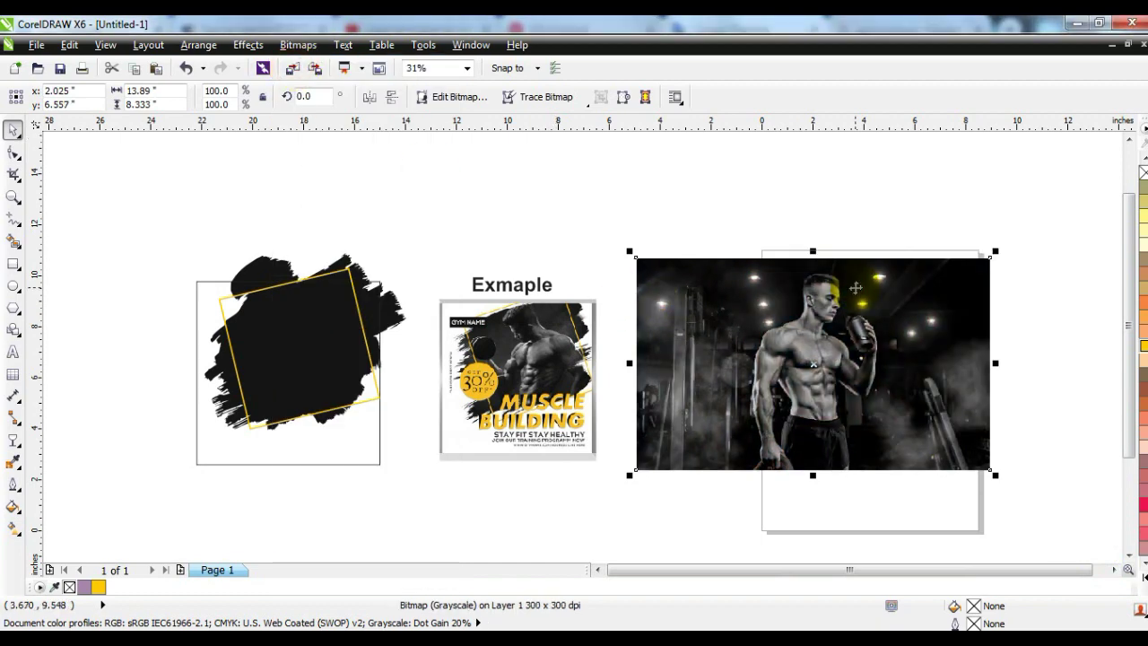
Step: Mirror the grayscale bodybuilder photo horizontally and PowerClip it inside the black brush shape
left_click(366, 97)
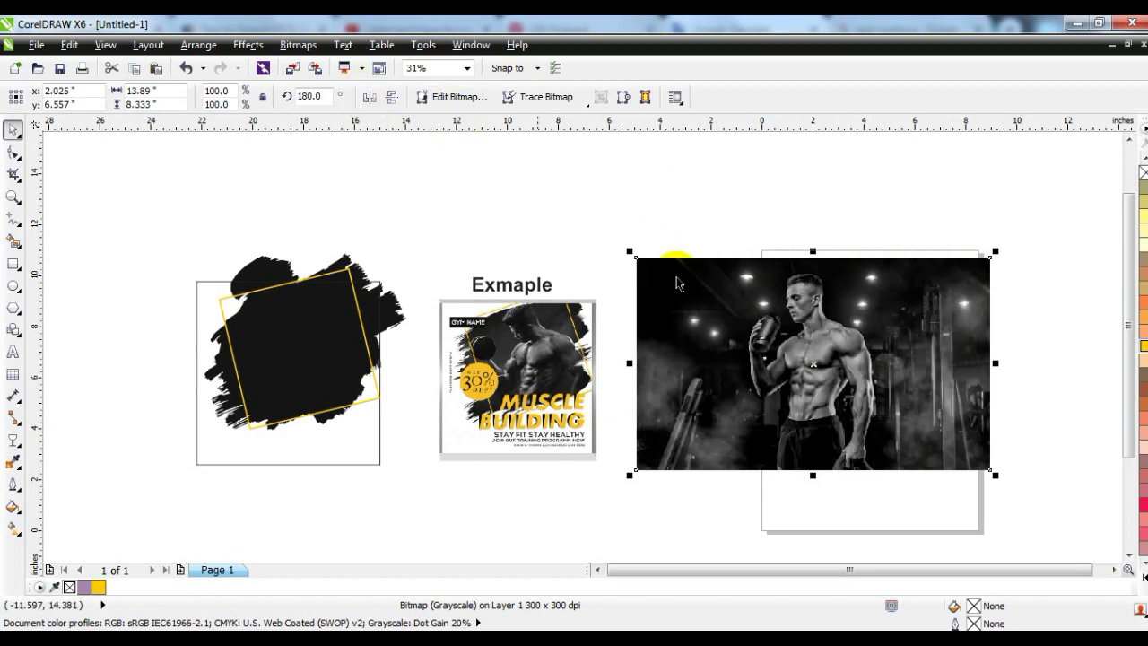
right_click(813, 321)
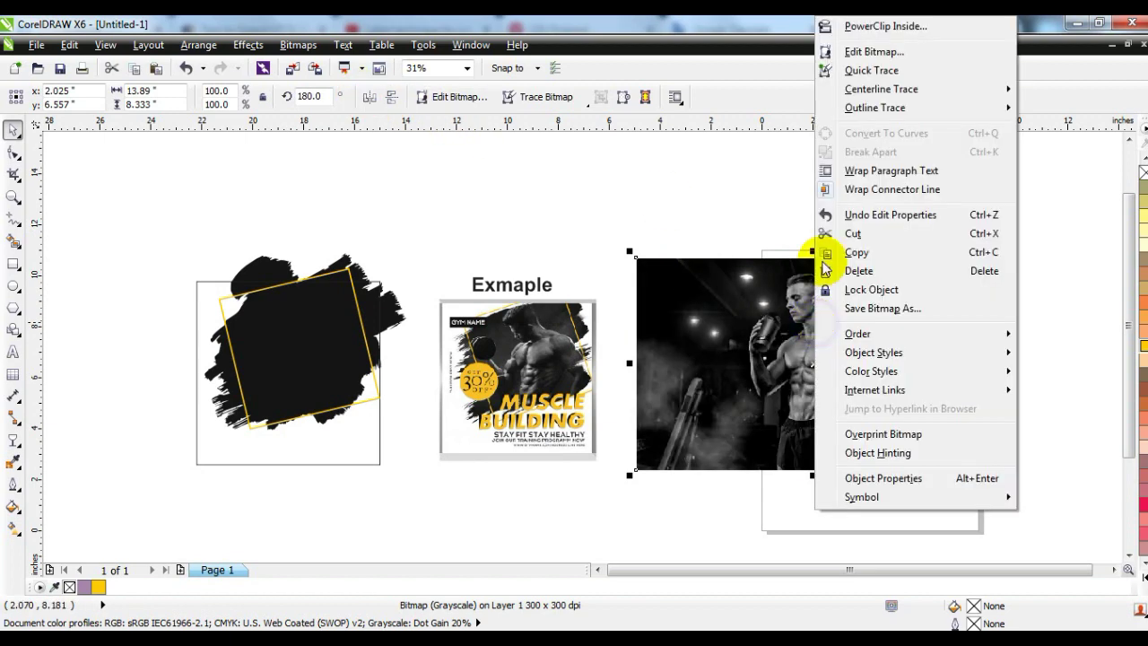
left_click(846, 27)
left_click(253, 263)
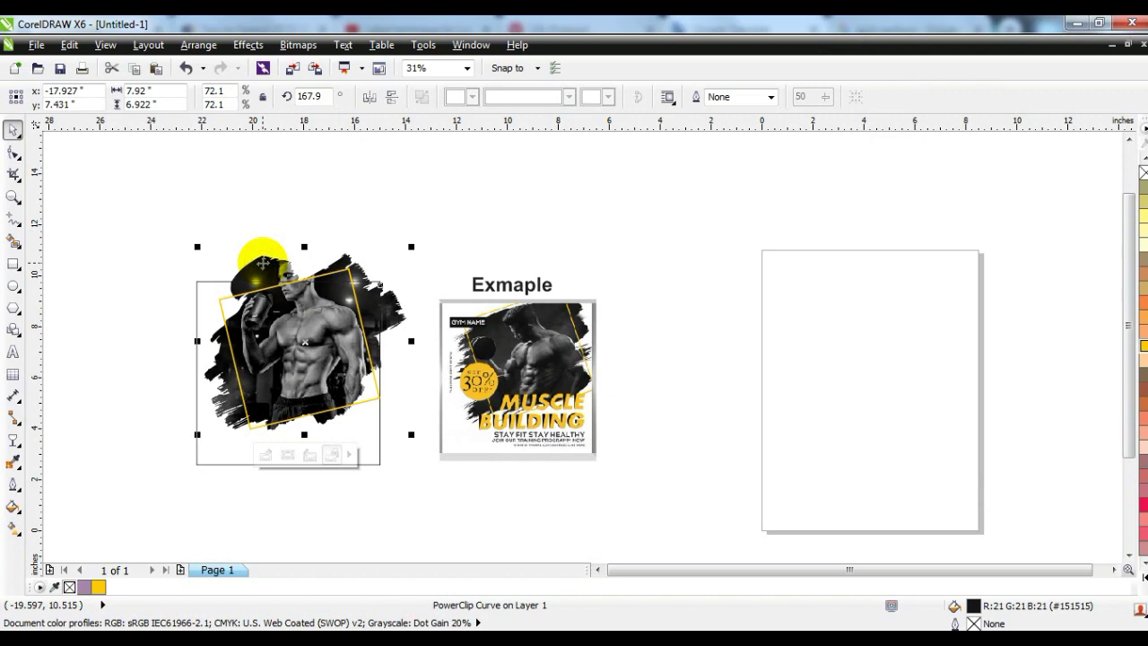
Step: Edit the brush shape's PowerClip contents, shifting the photo so the man's head and torso sit inside the shape, and finish editing
left_click_drag(154, 225, 482, 525)
key("shift+F2")
key("Escape")
right_click(749, 244)
left_click(802, 85)
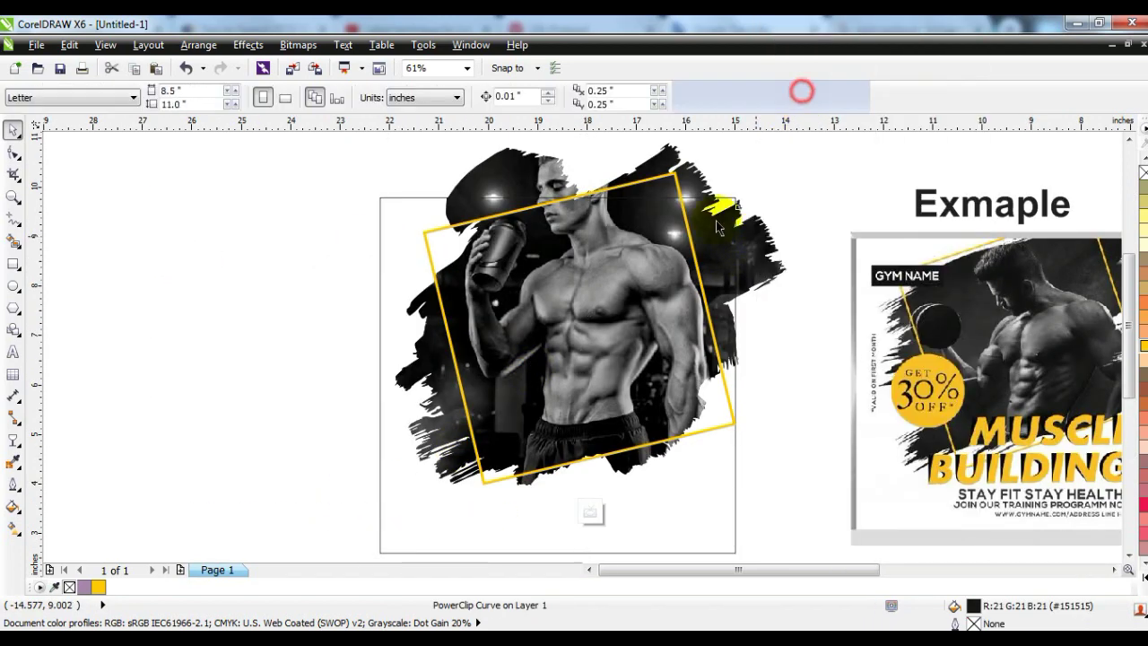
mouse_move(852, 275)
left_mouse_down()
mouse_move(852, 296)
mouse_move(872, 294)
mouse_move(852, 293)
left_mouse_up()
right_click(852, 293)
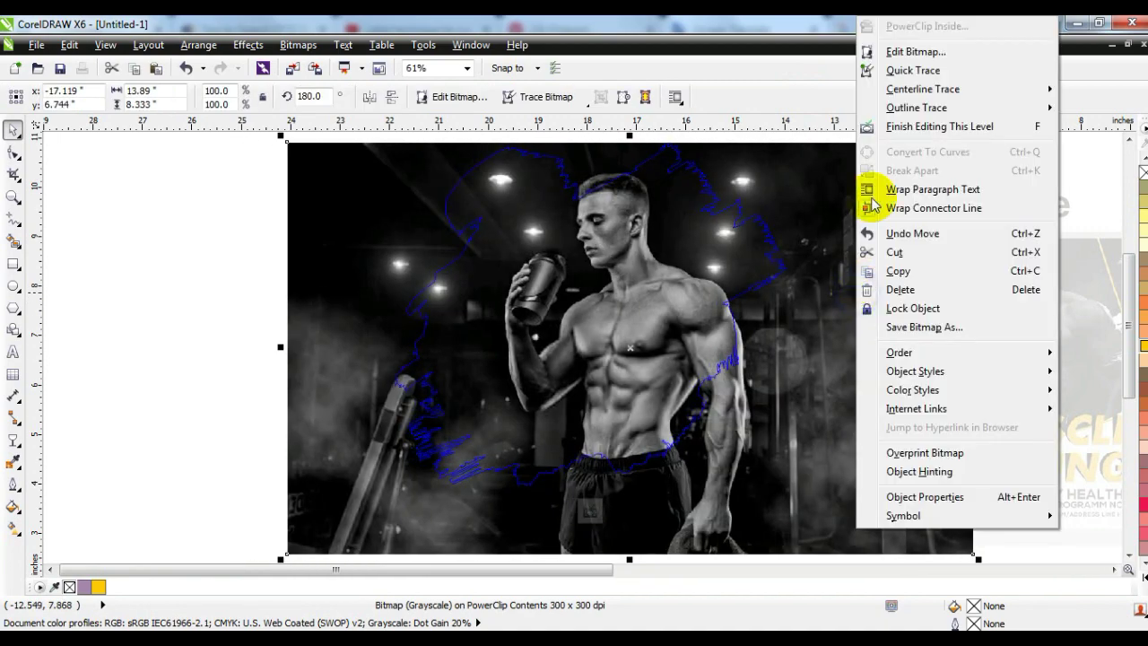
left_click(888, 119)
left_click(794, 158)
Step: Scale the clipped brush shape and yellow frame together to about 7.56 by 6.6 inches and PowerClip both inside the square outline
left_click_drag(496, 395, 367, 512)
left_click_drag(389, 134, 407, 152)
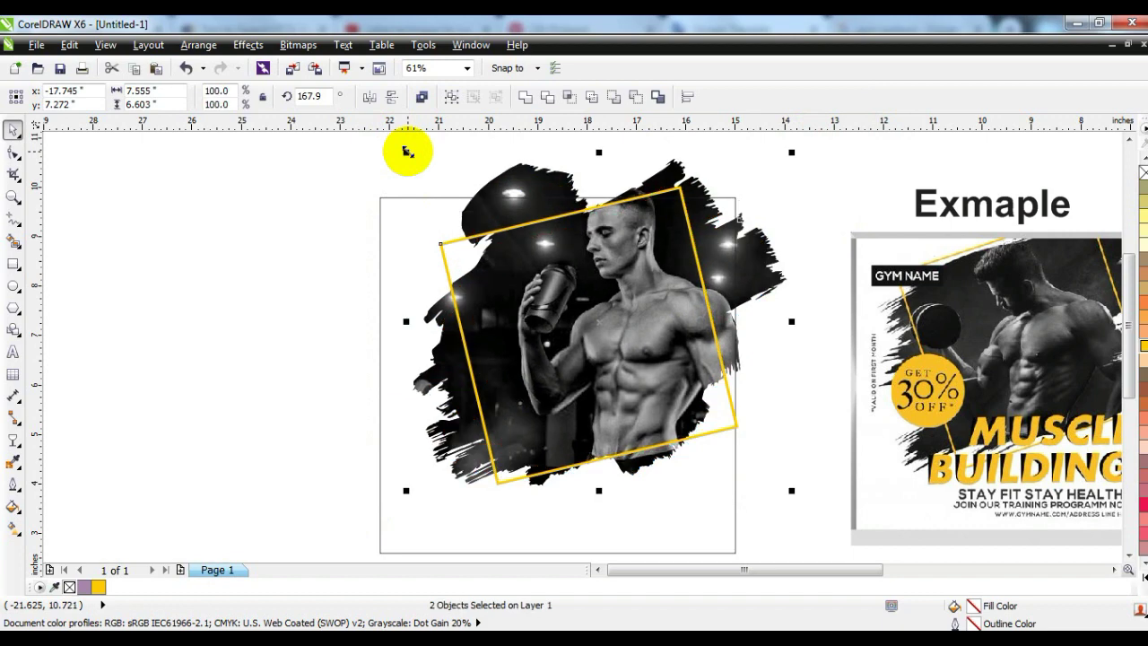
right_click(587, 294)
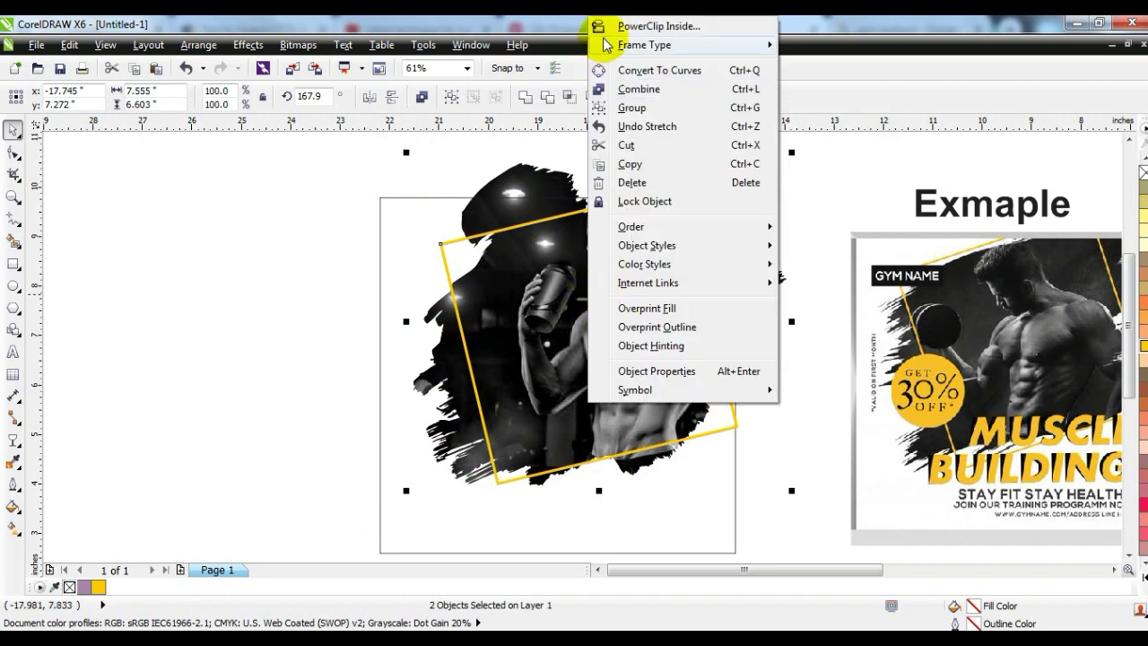
left_click(611, 29)
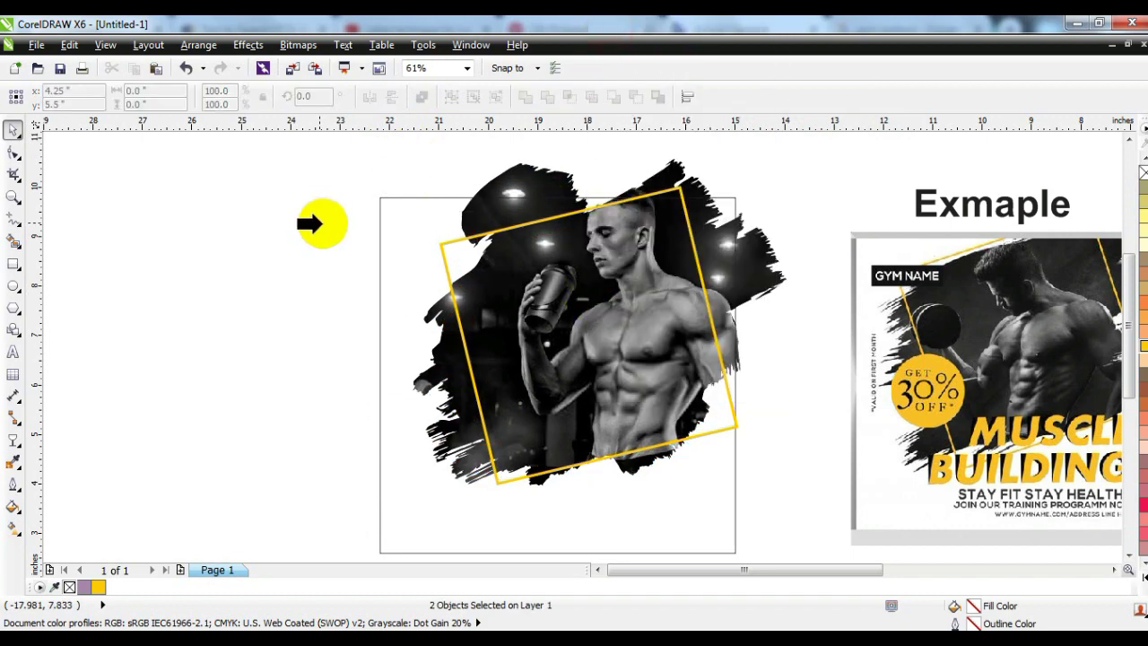
left_click(384, 197)
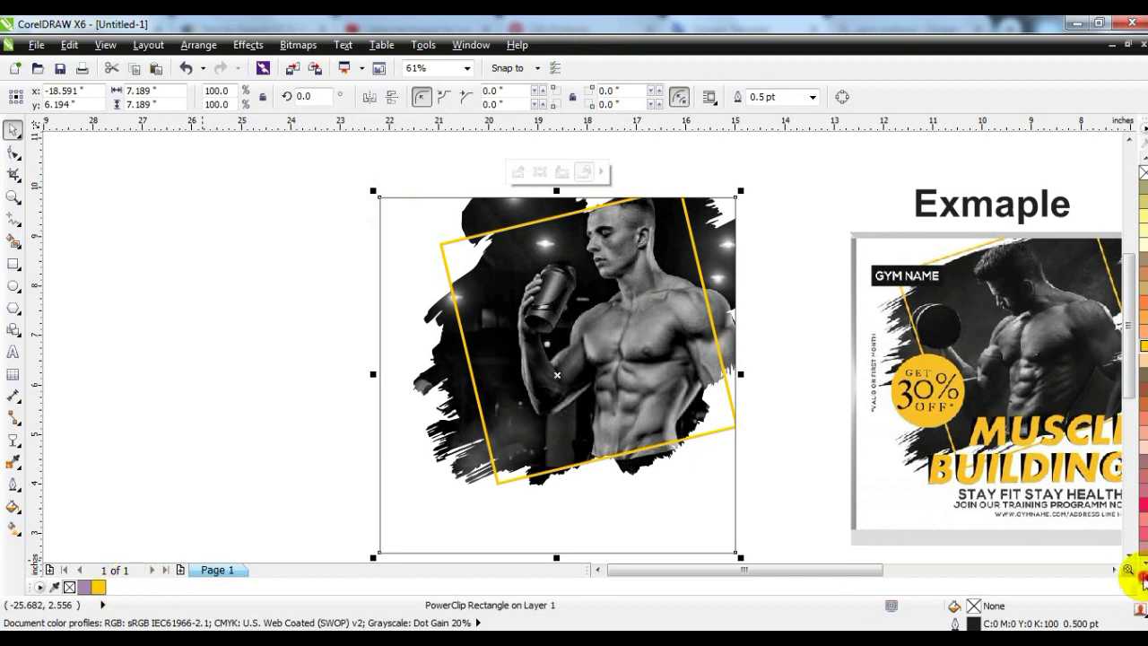
Step: Fill the flyer's square background with white
left_click(1142, 578)
left_click(871, 411, "shift")
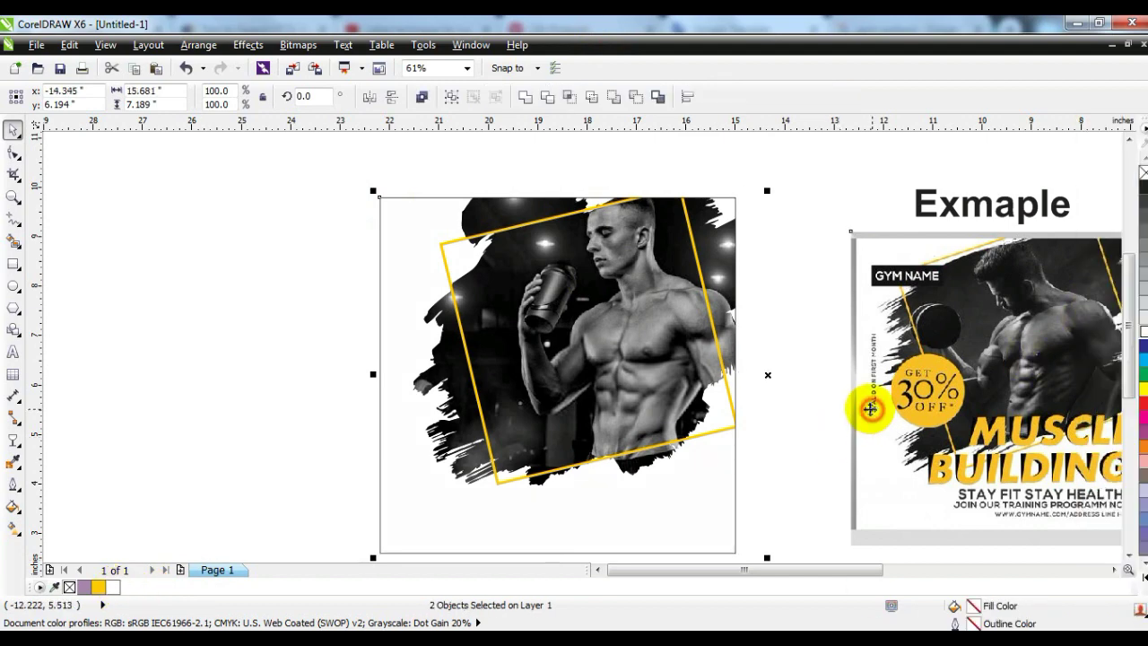
key("shift+F2")
left_click(76, 389)
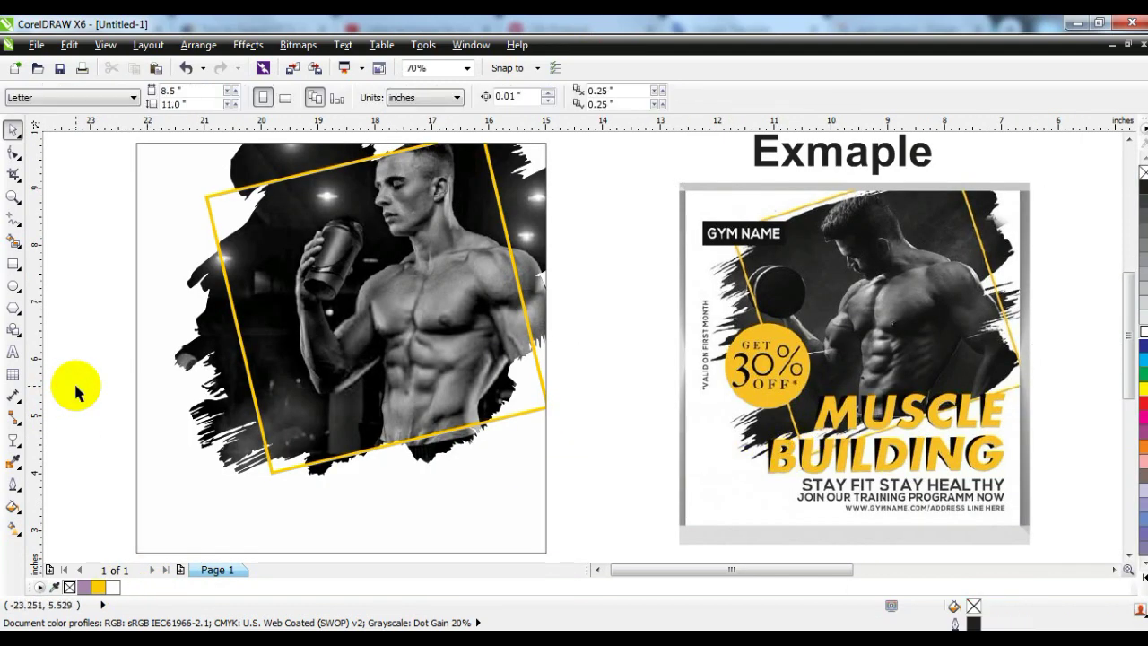
Step: Add the two-line heading "MUSCLE BUILDING" beside the flyer in the Machine BT font
left_click(13, 352)
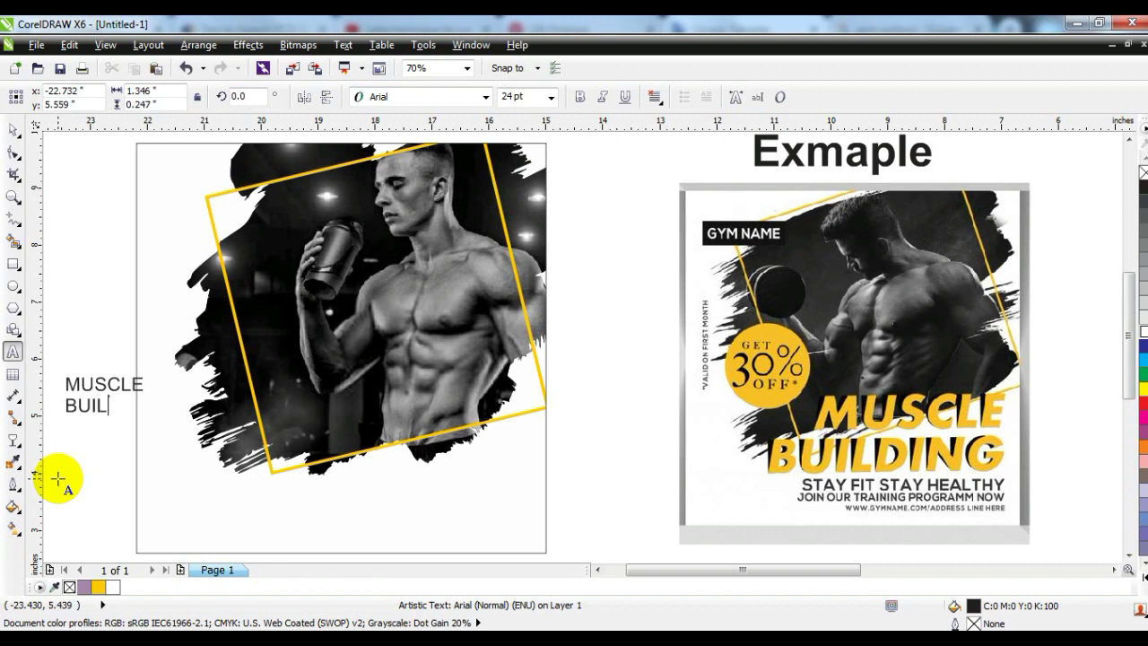
left_click(12, 130)
left_click(403, 96)
left_click(422, 134)
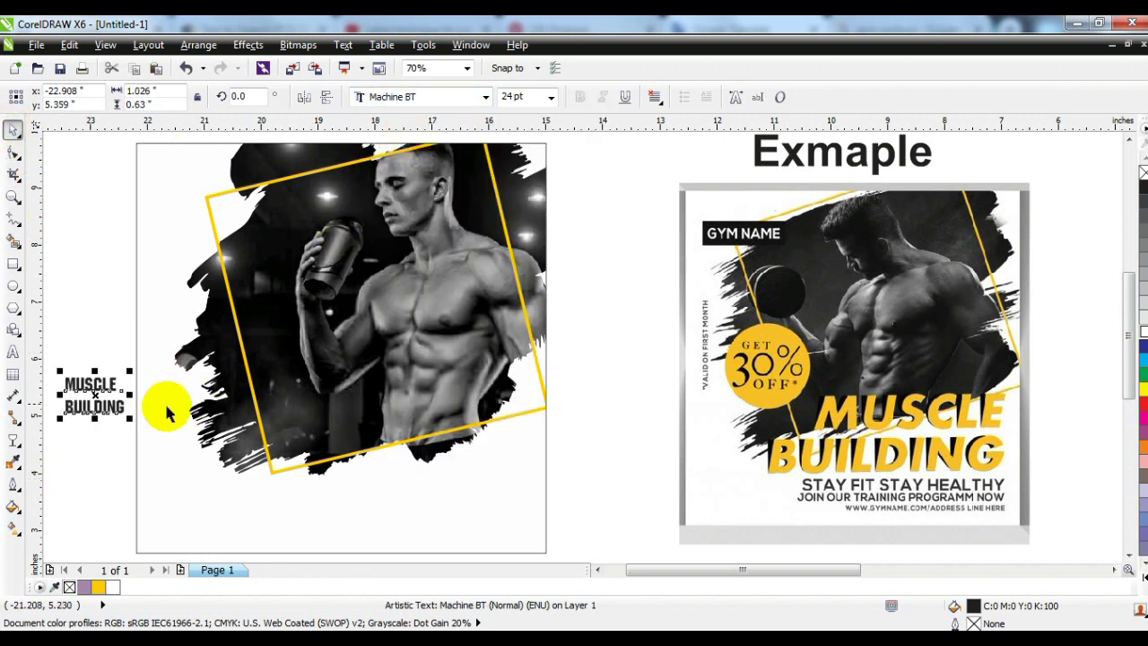
Step: Enlarge the heading to about 73.7 pt and move it below the brush shape at the flyer's lower edge
left_click_drag(132, 414, 251, 493)
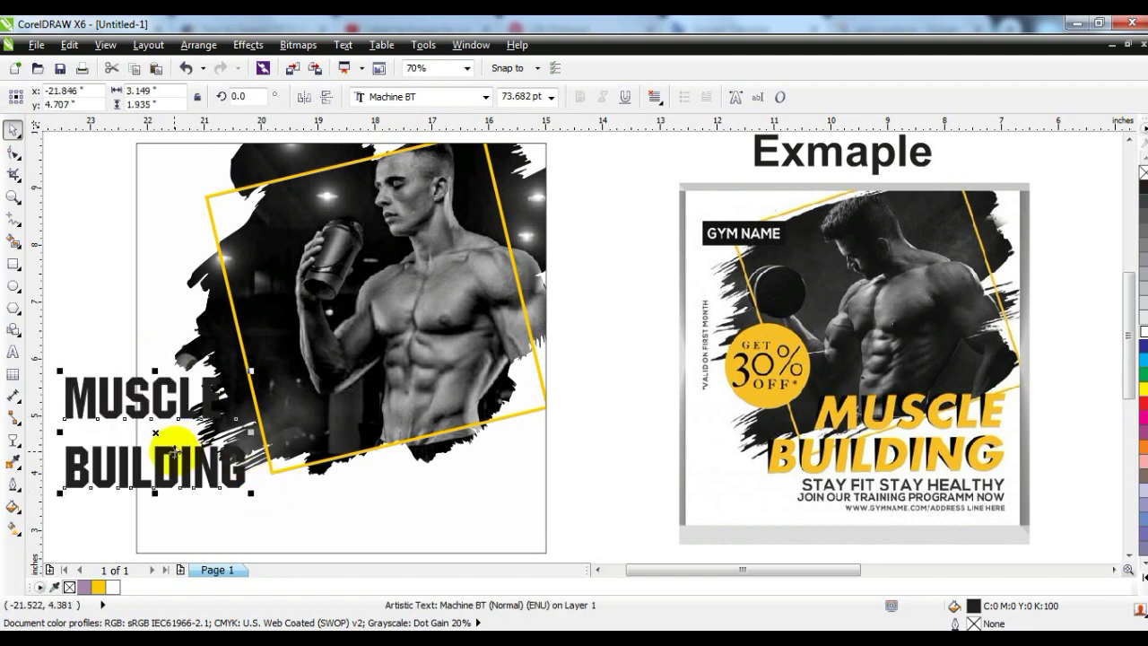
left_click_drag(175, 453, 435, 541)
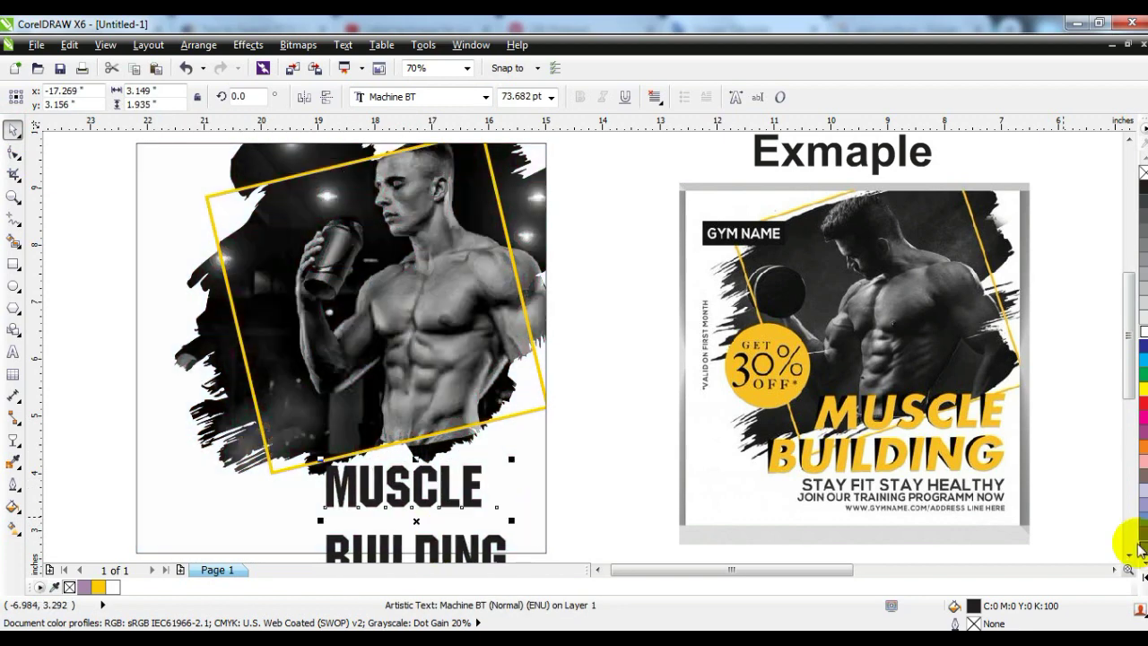
left_click(1128, 556)
Step: Tighten the line spacing between MUSCLE and BUILDING and right-align the heading
left_click(13, 153)
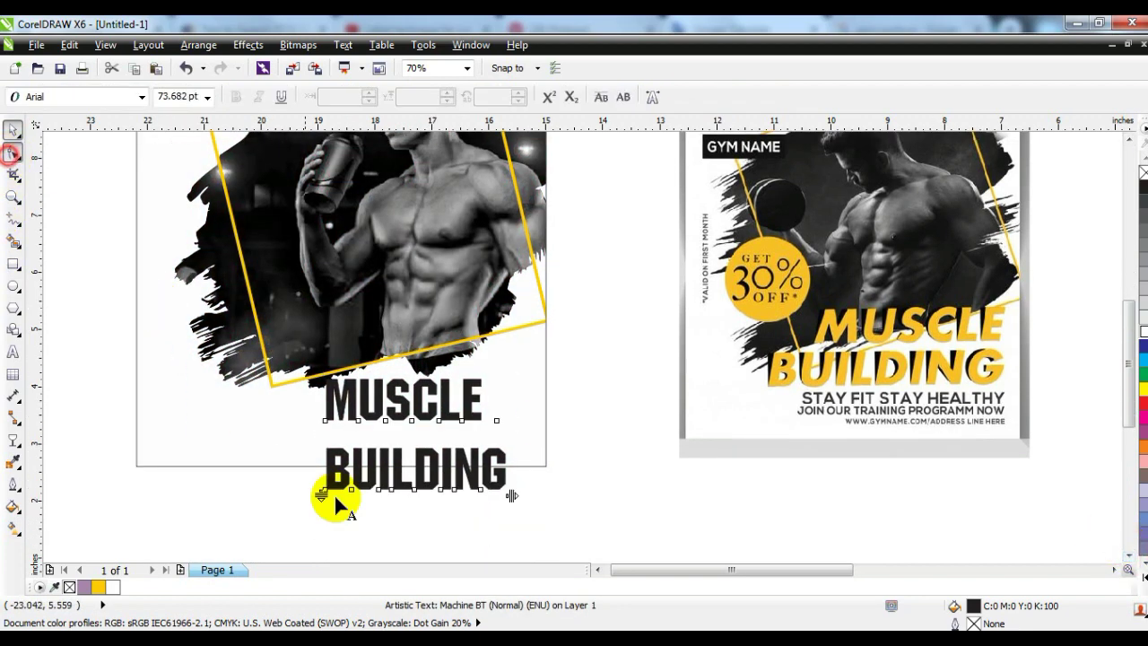
left_click_drag(323, 496, 327, 454)
left_click(12, 132)
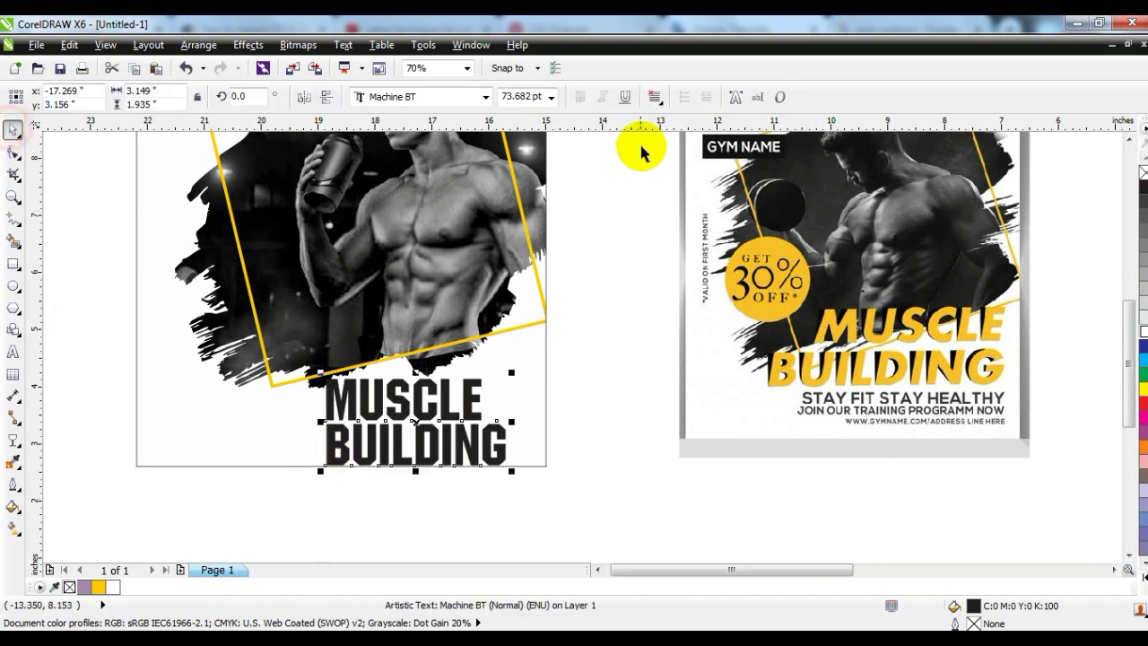
left_click(656, 97)
left_click(685, 175)
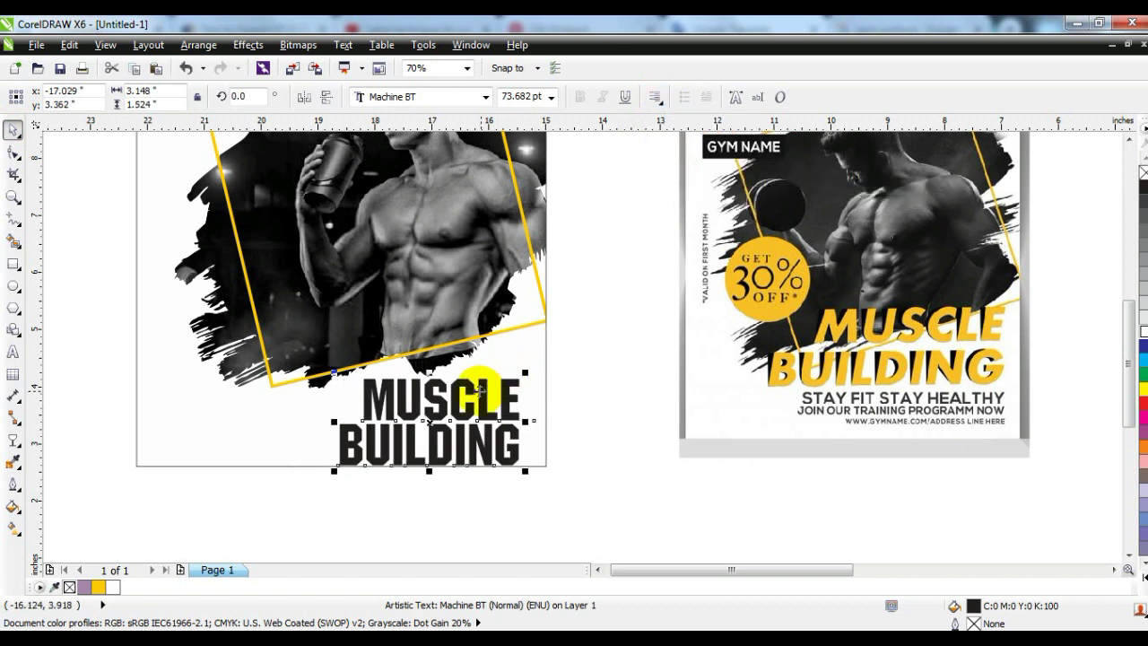
Step: Slant the heading to the right like italics, shift it left over the brush shape's lower edge and widen its letter spacing
left_click_drag(429, 370, 473, 383)
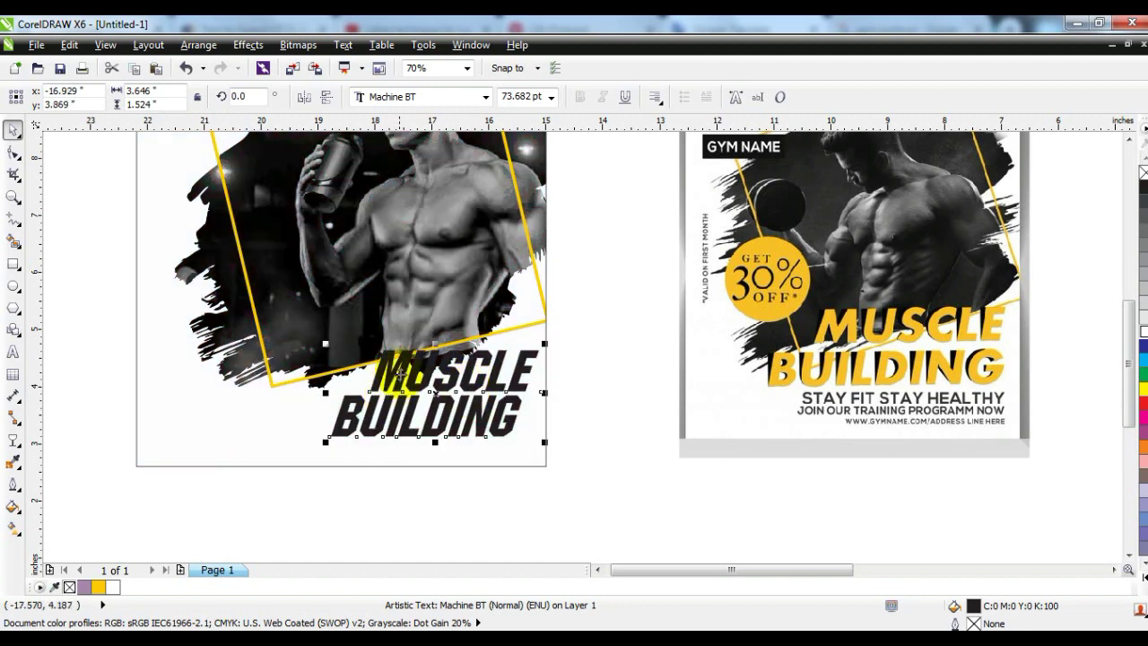
left_click_drag(330, 399, 279, 400)
left_click(14, 152)
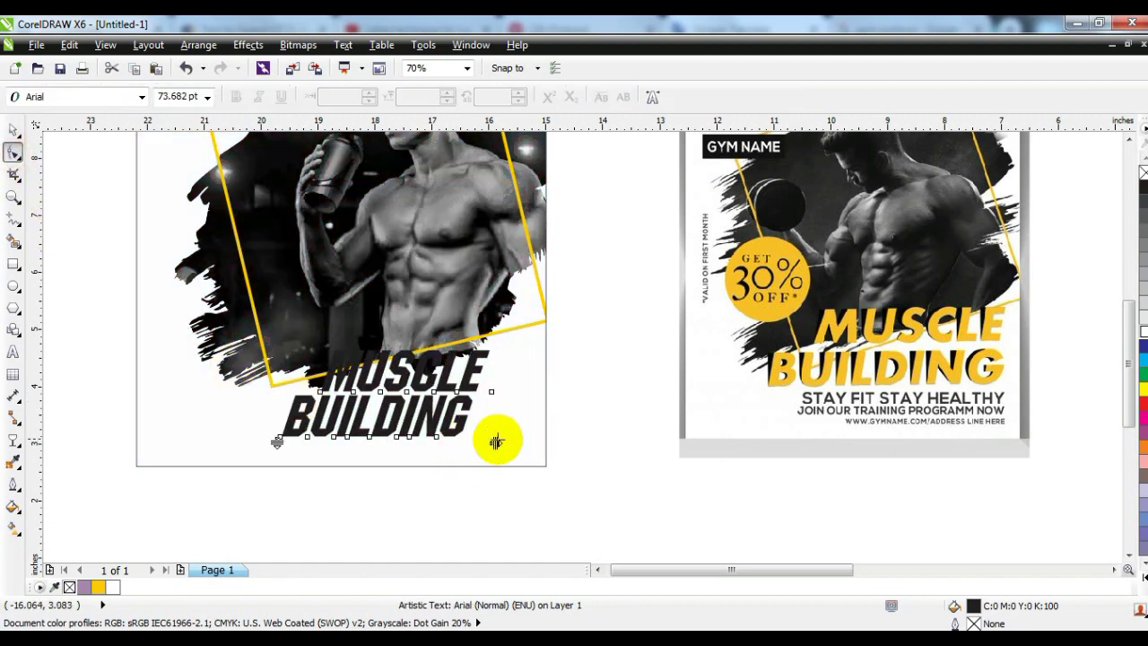
left_click_drag(494, 443, 547, 441)
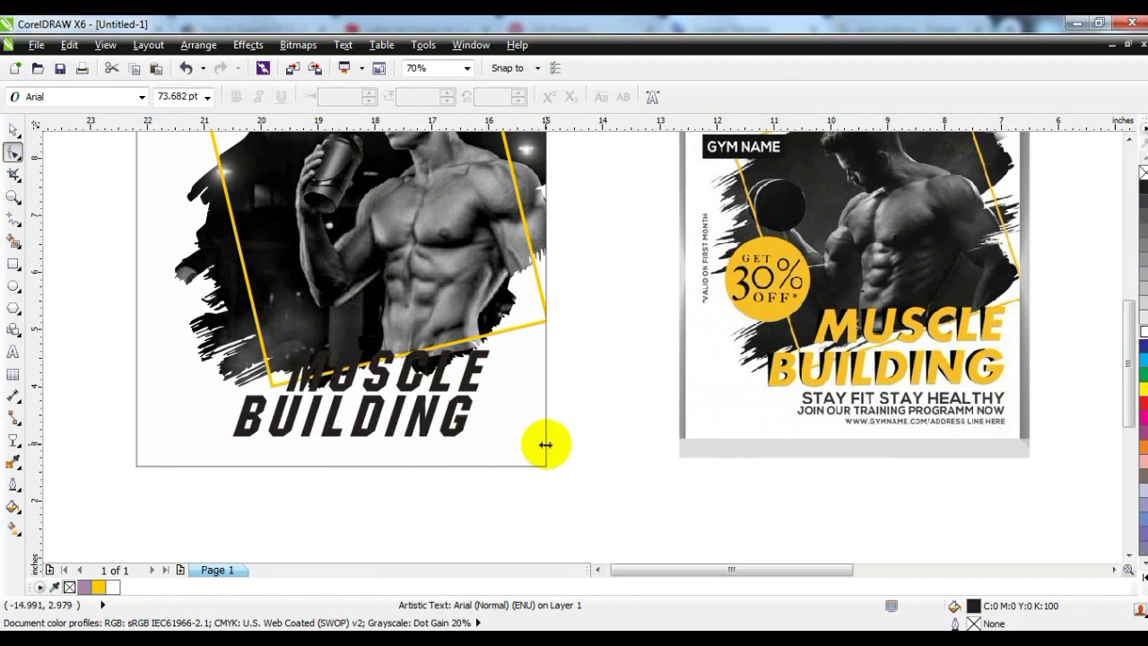
left_click(11, 133)
Step: Move the heading toward the flyer's right edge and fill it with Deep Yellow
left_click(446, 425)
left_click_drag(453, 421, 488, 420)
left_click(95, 587)
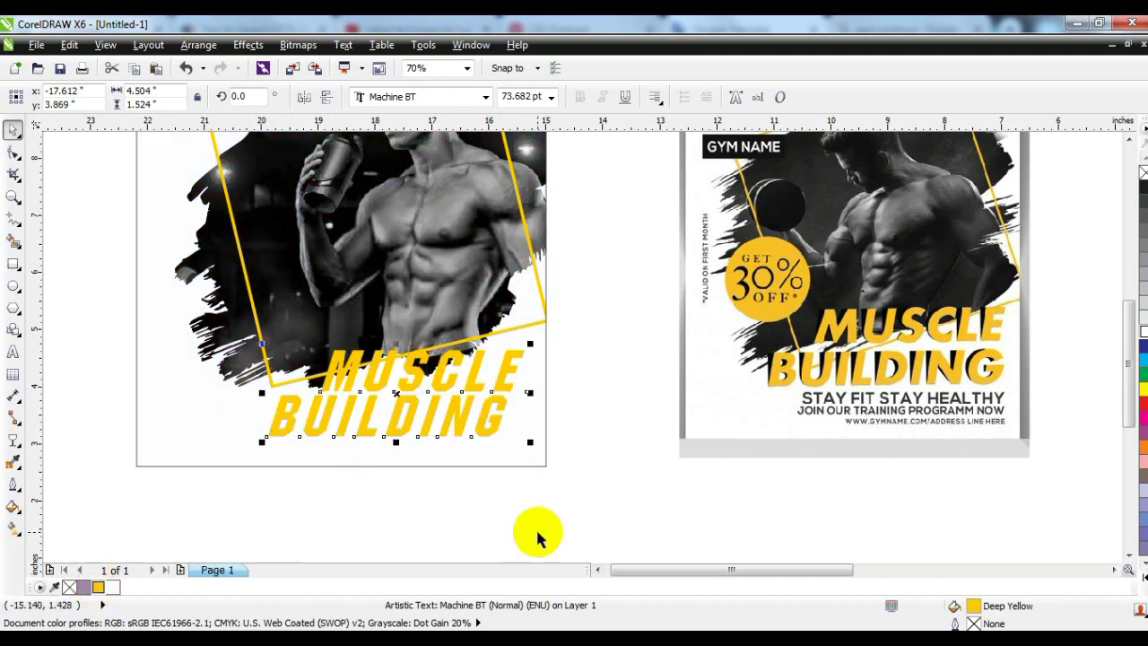
Step: Create a black copy of the heading, skew its top slightly left and place it behind the yellow text as a shadow
key("shift+F2")
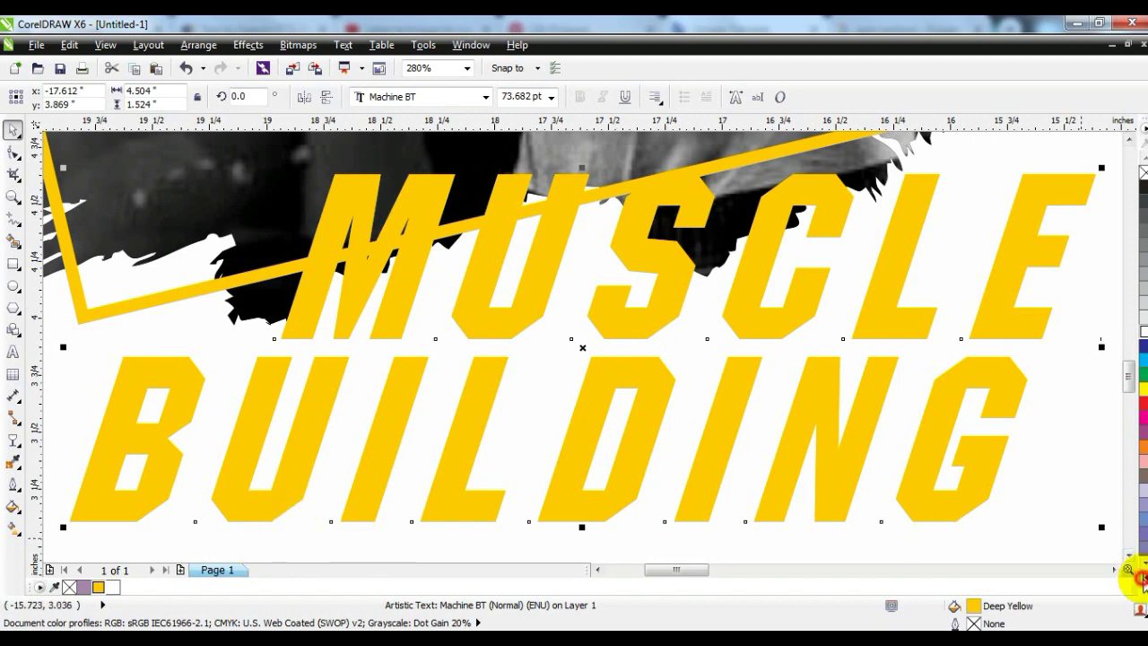
left_click(1141, 579)
left_click(890, 289)
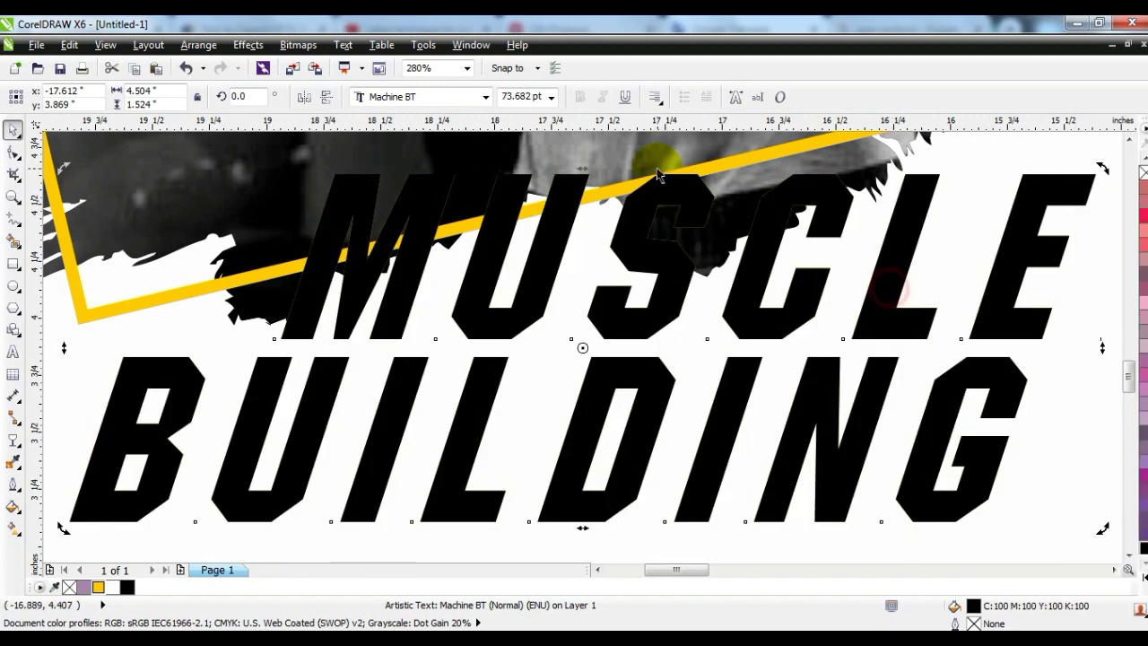
left_click_drag(589, 170, 556, 187)
key("ctrl+Page_Down")
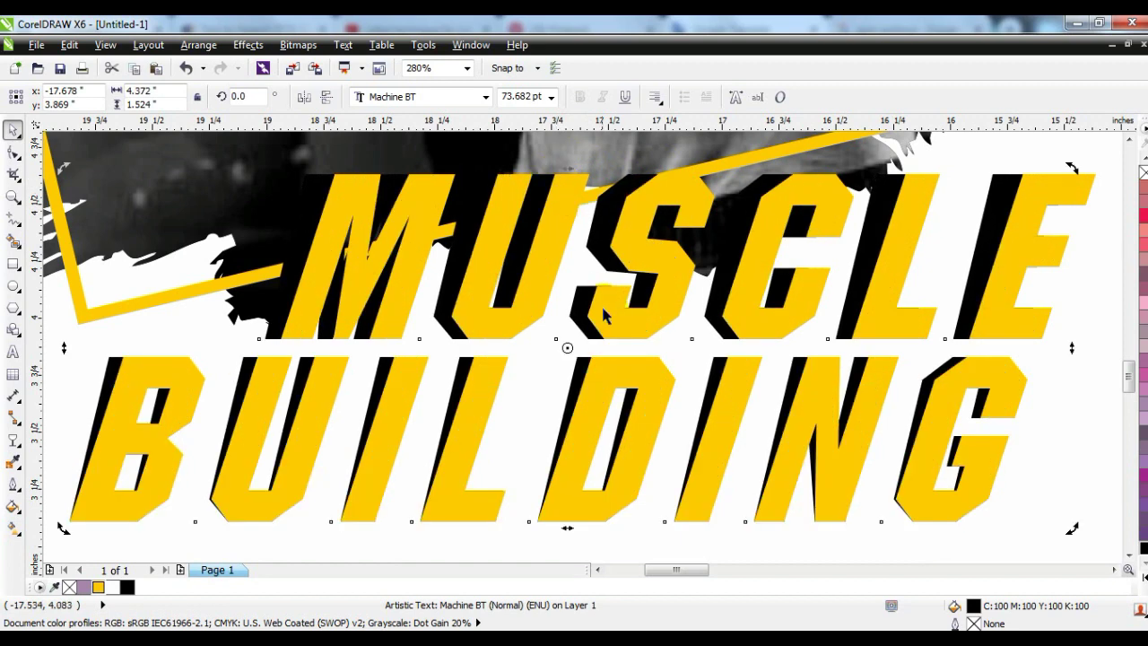
Step: Check the shadowed heading on the flyer against the example design
scroll(603, 314, "down", 2)
left_click(723, 423)
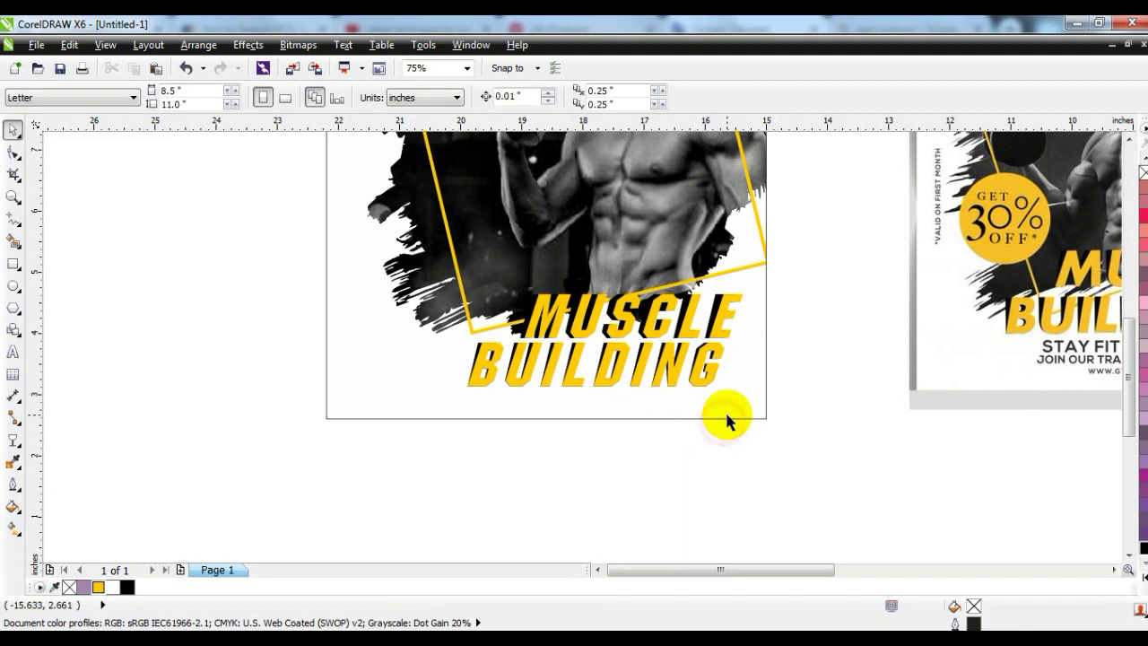
left_click(727, 416)
key("shift+F2")
left_click(853, 437)
scroll(674, 396, "down", 1)
left_click_drag(345, 184, 1090, 529)
key("shift+F2")
left_click(1132, 556)
left_click(654, 440)
left_click_drag(620, 413, 183, 529)
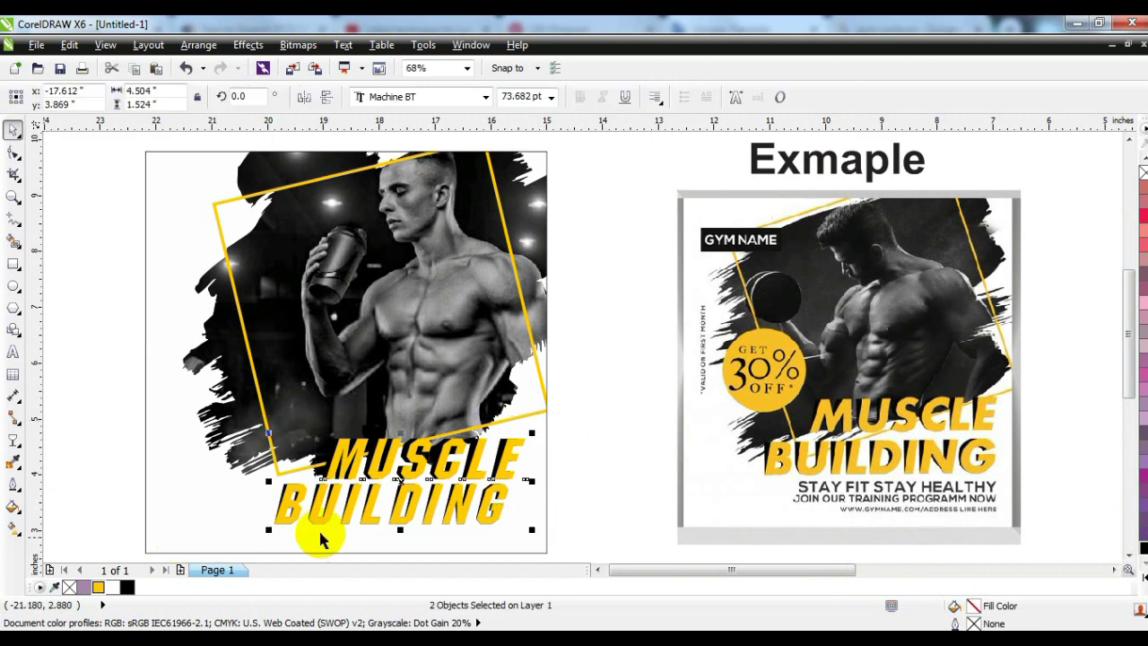
left_click(82, 349)
Step: Draw a circle about 1.75 inches wide over the brush shape's lower-left part, fill it with Deep Yellow and remove its outline
left_click(13, 285)
left_click_drag(208, 330, 310, 425)
left_click(12, 130)
left_click(97, 587)
left_click_drag(281, 365, 276, 373)
right_click(69, 587)
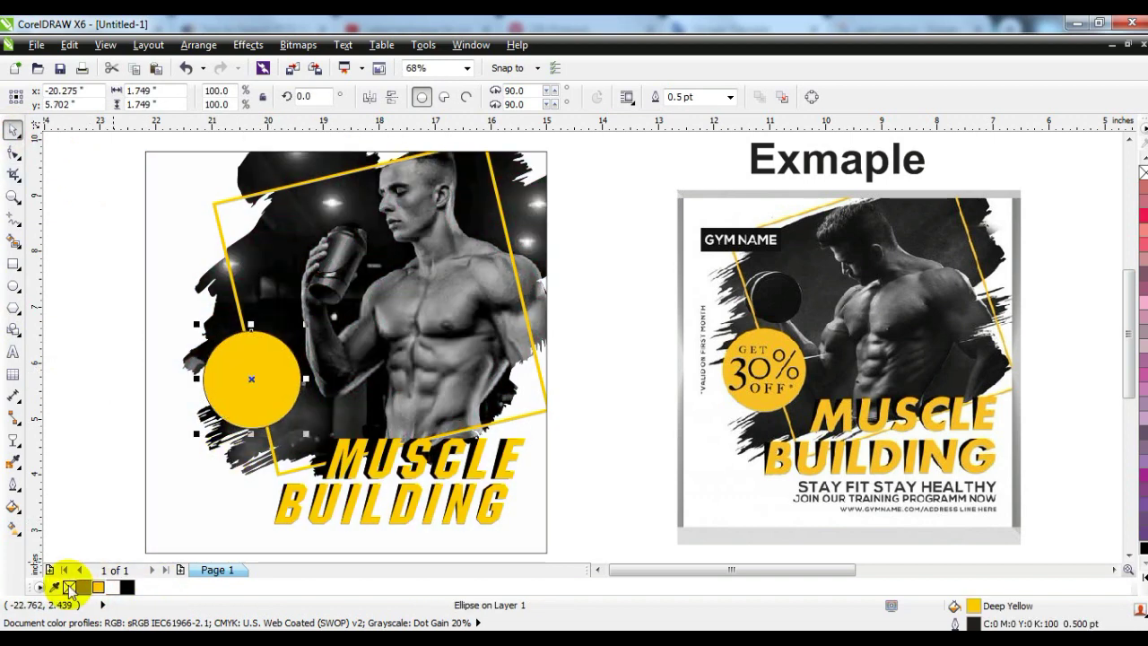
left_click(88, 433)
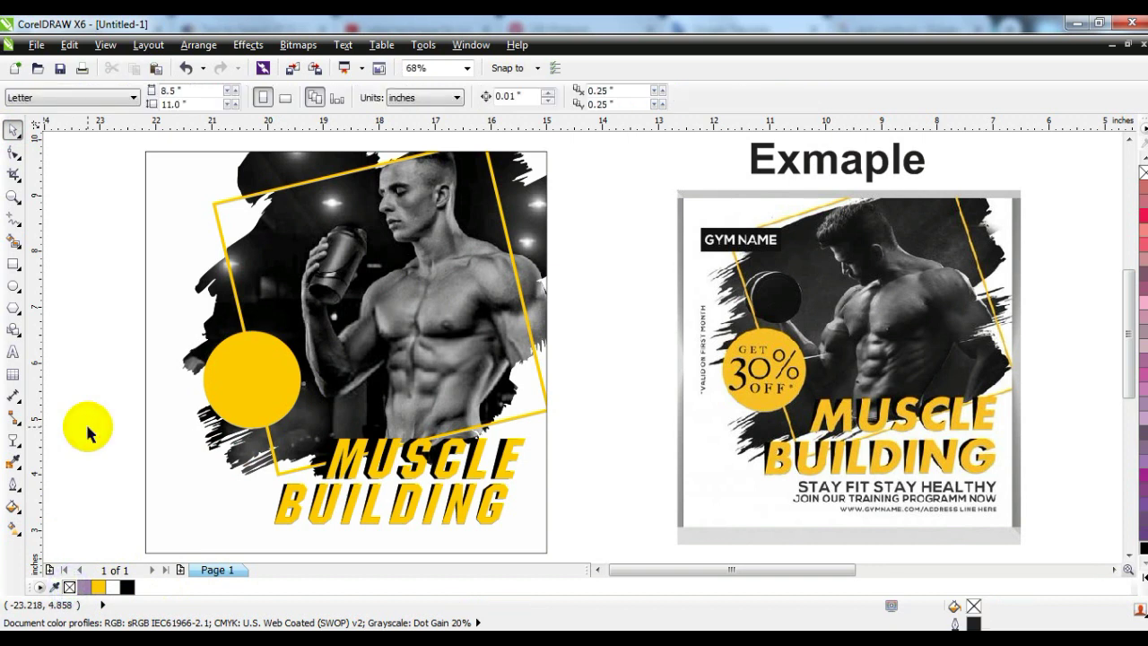
Step: Add the three-line text "GET 50% OFF" beside the flyer in the Machine BT font
left_click(12, 352)
left_click(76, 339)
type("GET")
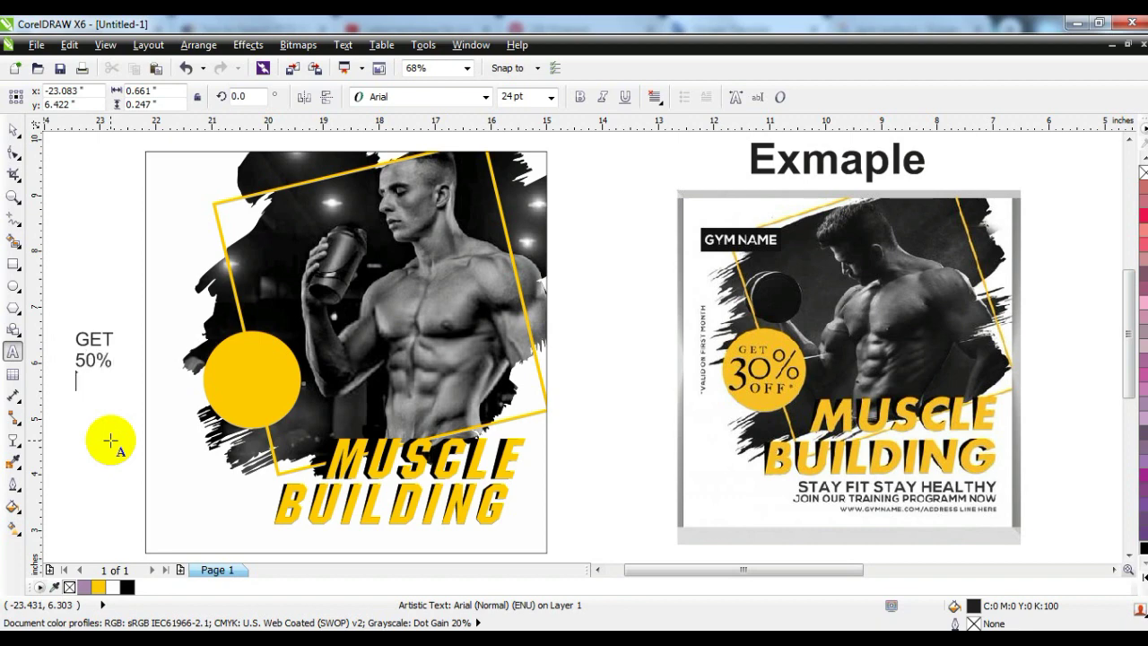
left_click(12, 130)
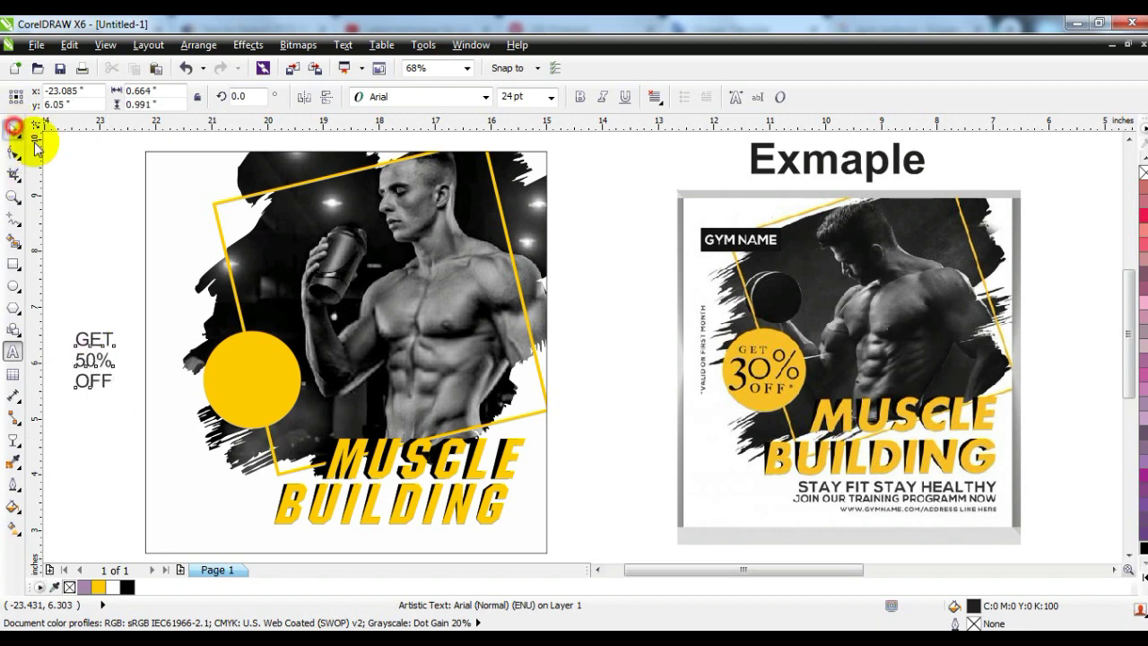
left_click(420, 97)
left_click(391, 133)
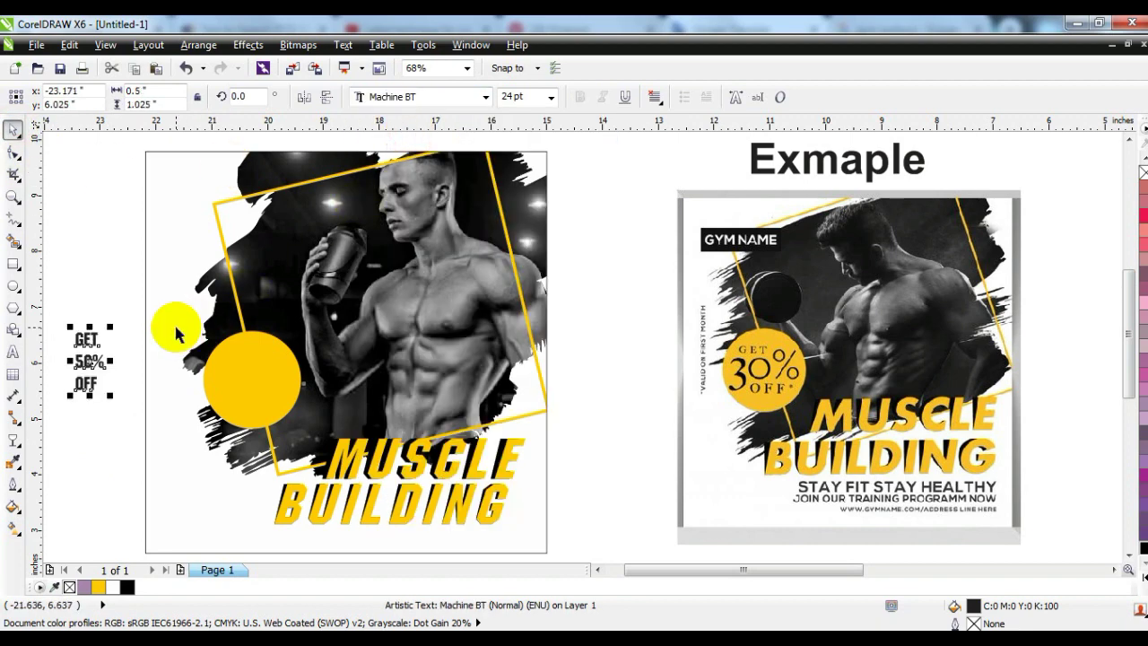
Step: Arrange GET, 50% and OFF as separate centered lines inside the yellow circle, with 50% enlarged to nearly the circle's width
left_click_drag(106, 352, 254, 351)
left_click_drag(86, 383, 251, 408)
left_click_drag(129, 333, 294, 425)
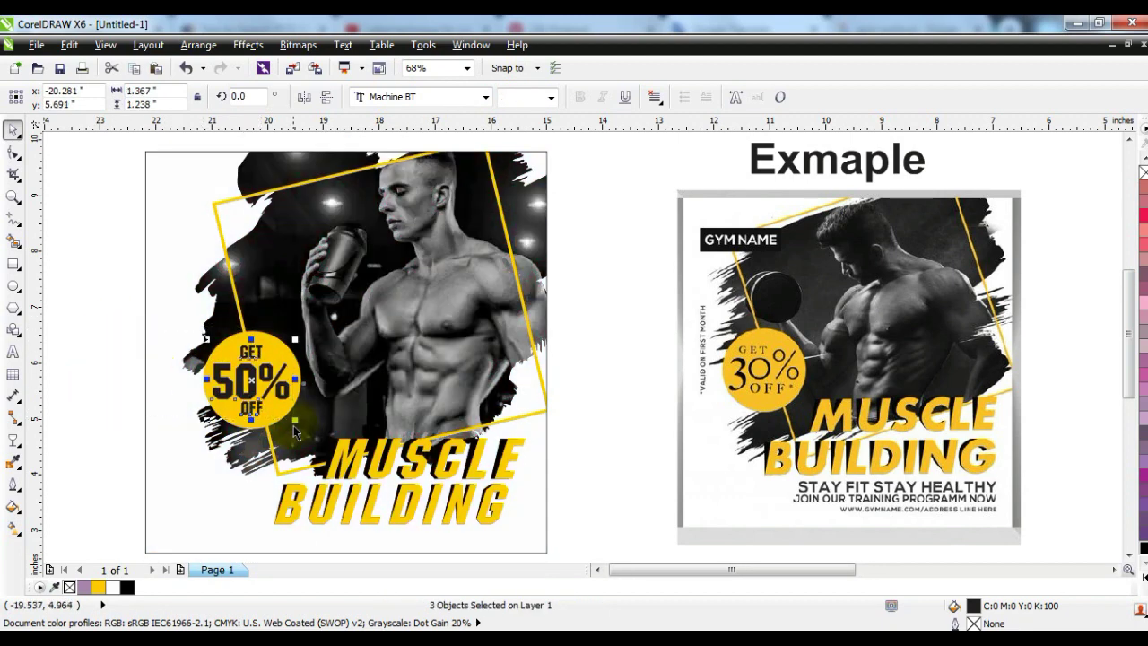
left_click(115, 454)
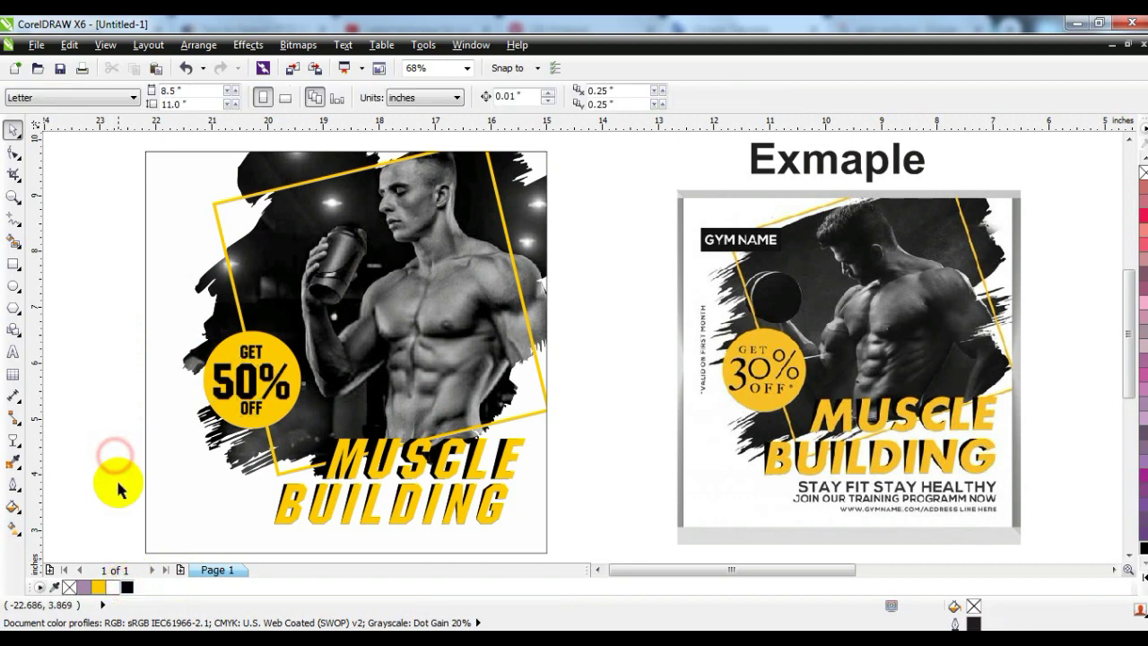
Step: Scale the heading and its black shadow down to about 64.4 pt and move them slightly higher on the flyer
left_click_drag(613, 410, 297, 526)
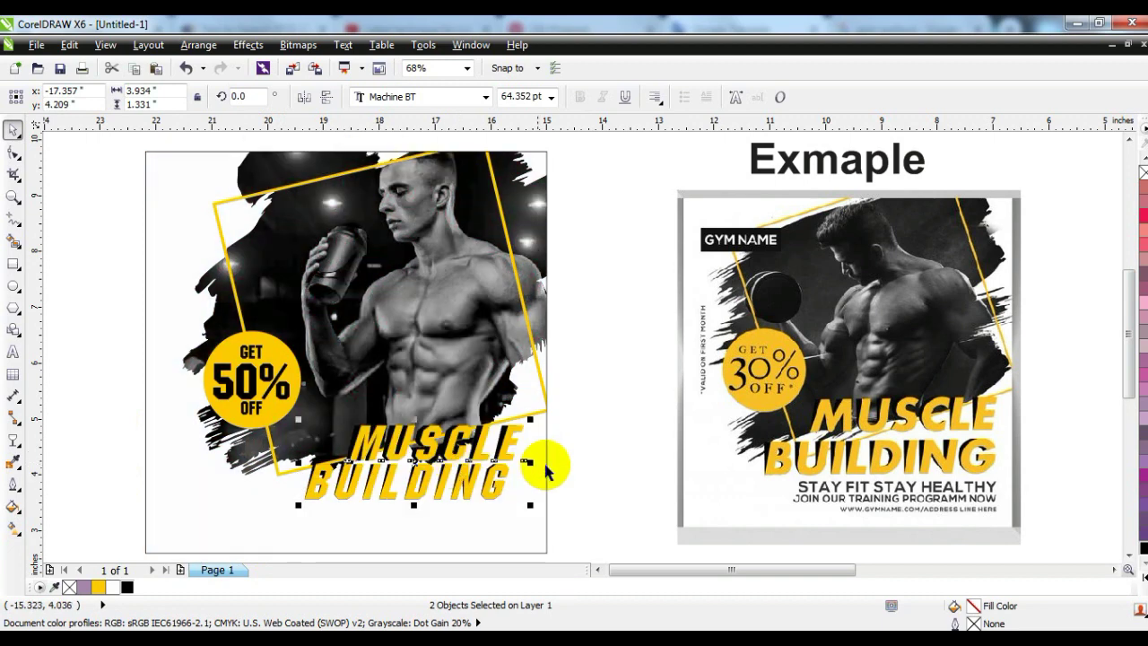
Step: Move the MUSCLE BUILDING heading and its black shadow slightly right, closer to the flyer's right edge
left_click_drag(528, 459, 540, 458)
left_click(597, 474)
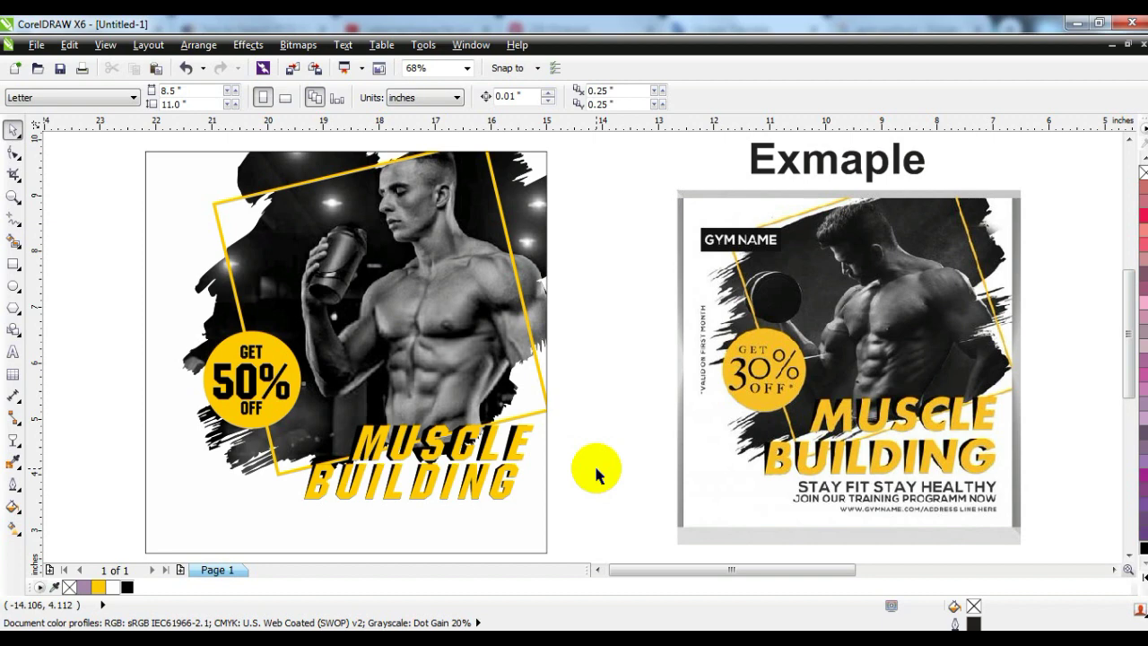
left_click_drag(258, 354, 196, 520)
left_click(13, 353)
type("STAY FIT STAY HEALTHY")
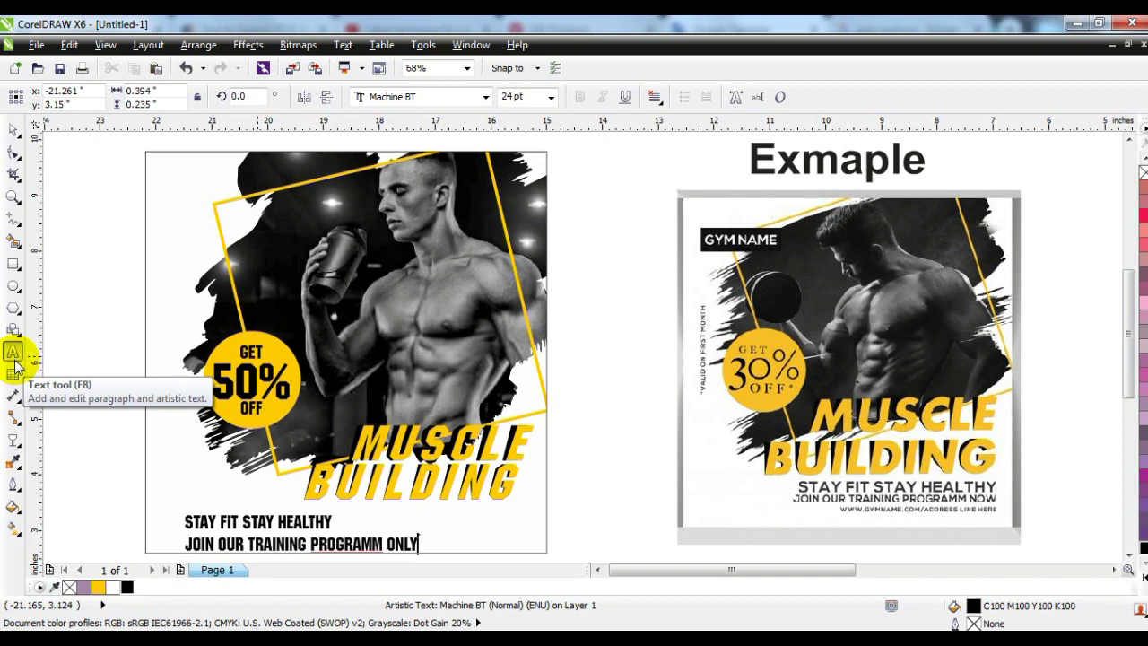
key("Return")
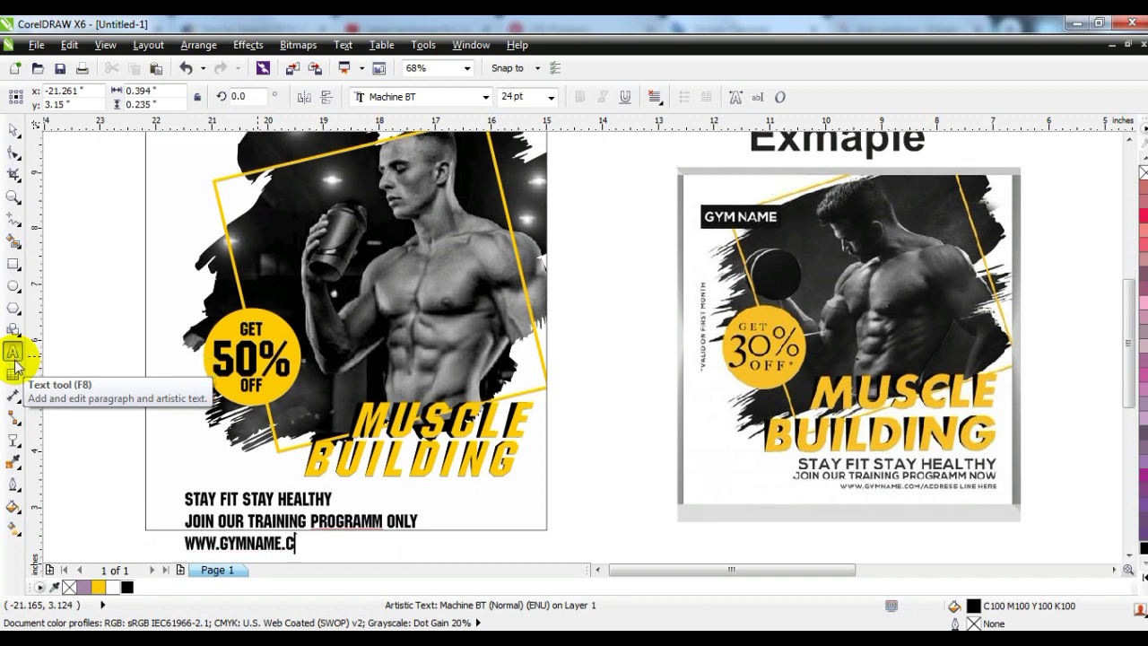
left_click(14, 130)
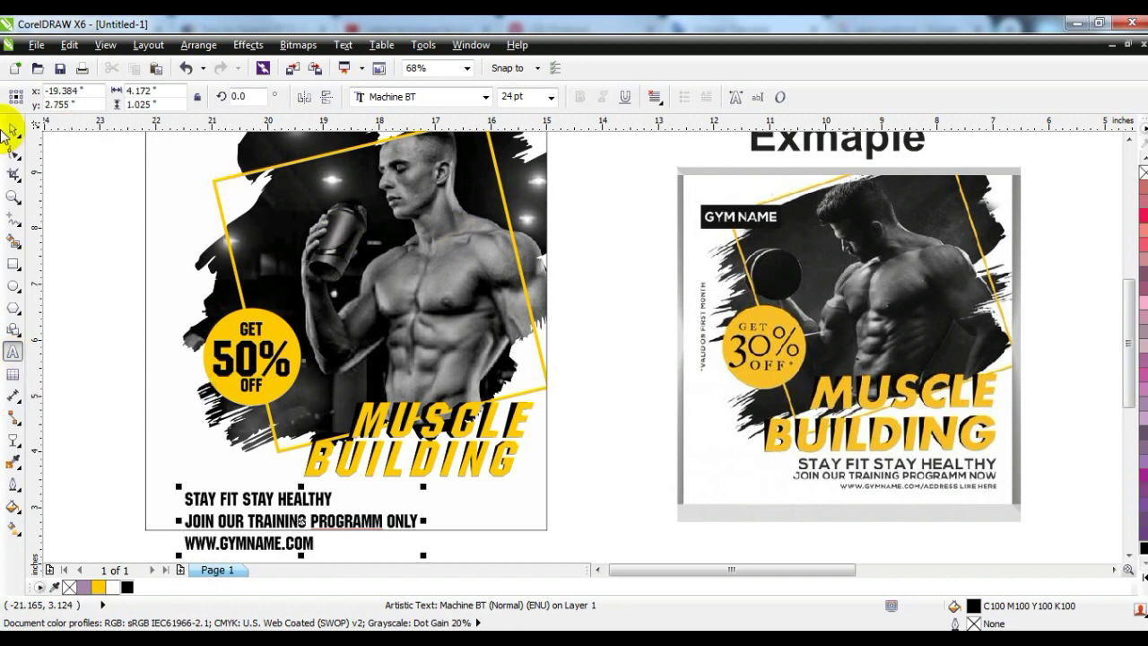
Step: Set the three-line text below the heading in Arial with bold style
left_click(395, 99)
type("Arial")
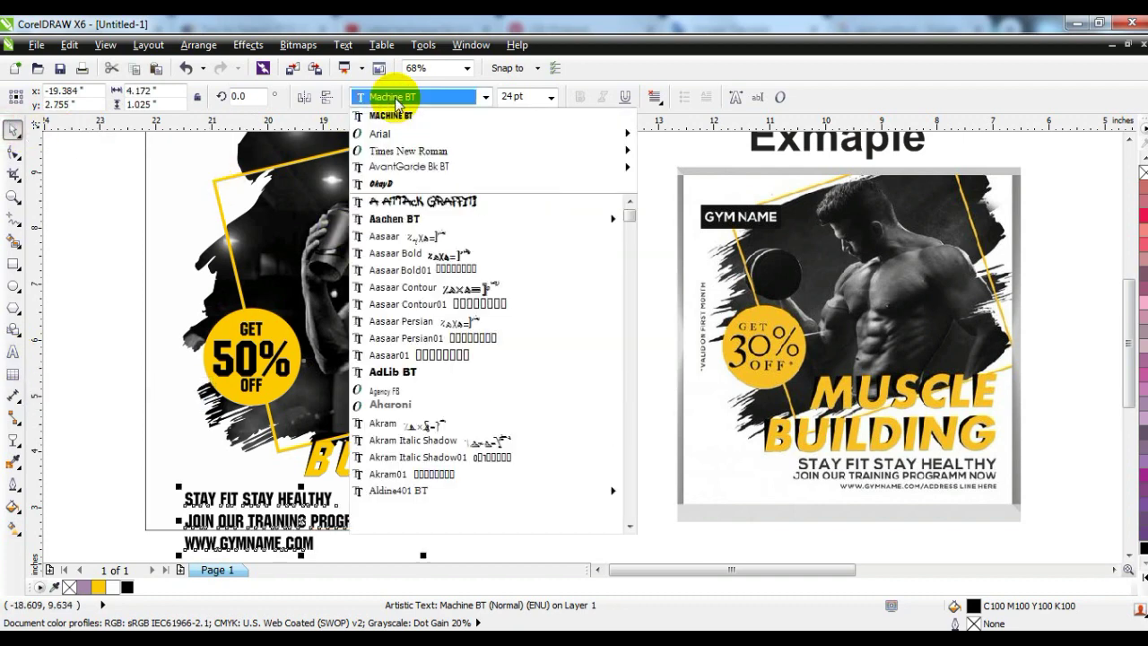
key("Return")
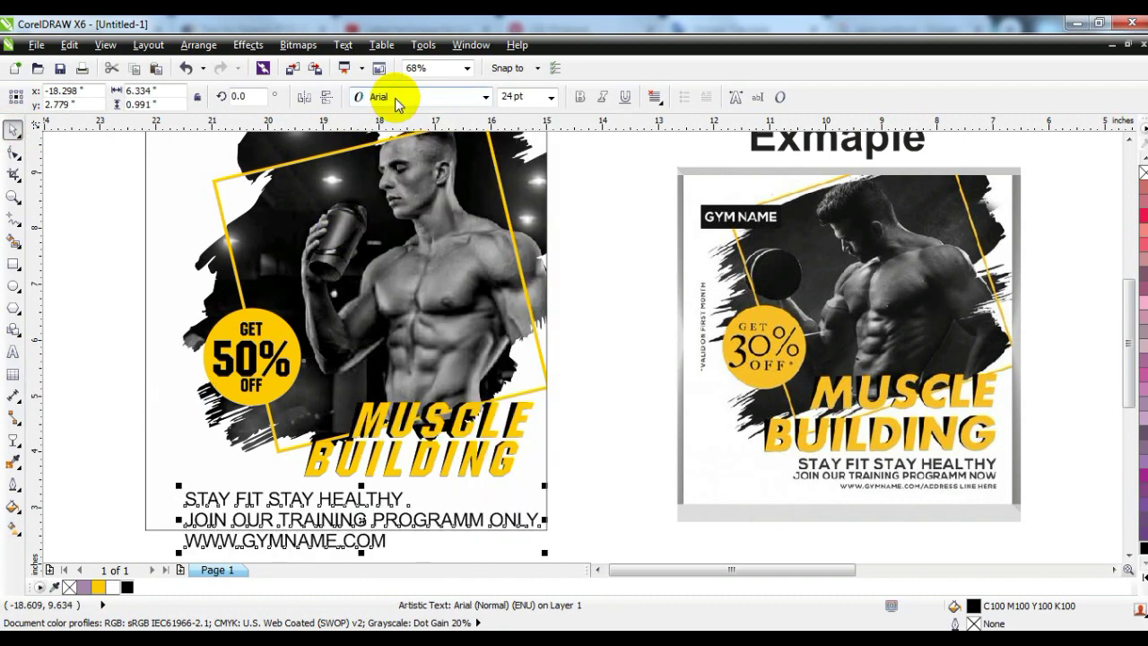
left_click(581, 99)
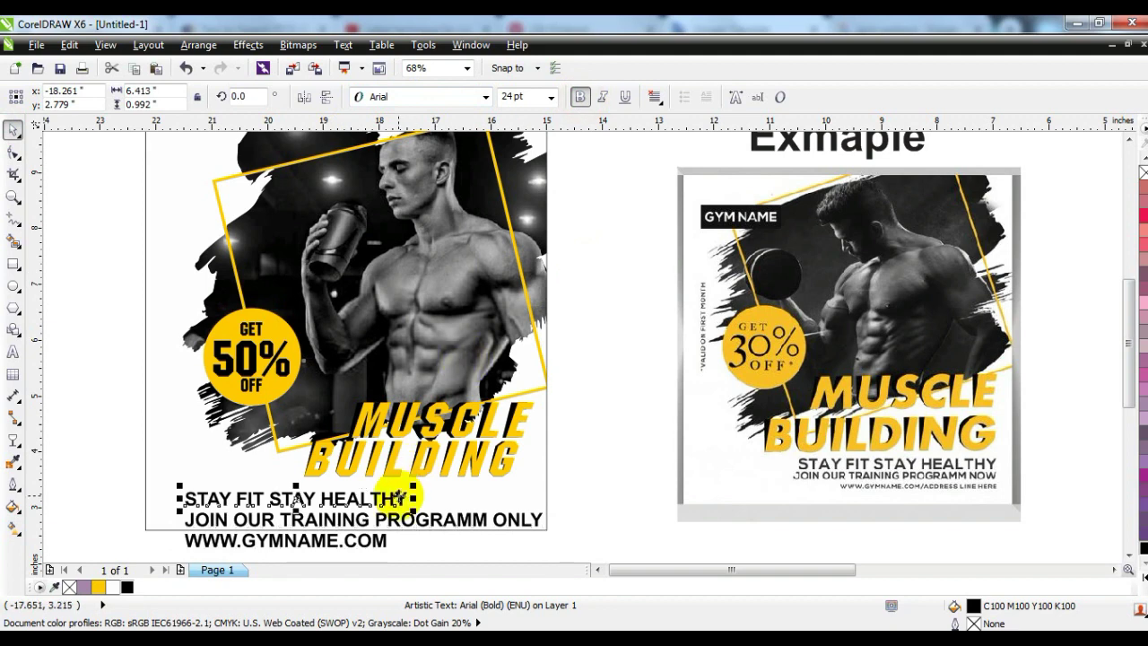
Step: Enlarge the separate STAY FIT STAY HEALTHY line to about the training line's width and align all three lines by their right edges
mouse_move(415, 489)
left_mouse_down()
mouse_move(557, 478)
mouse_move(134, 569)
mouse_move(160, 509)
left_mouse_up()
key("r")
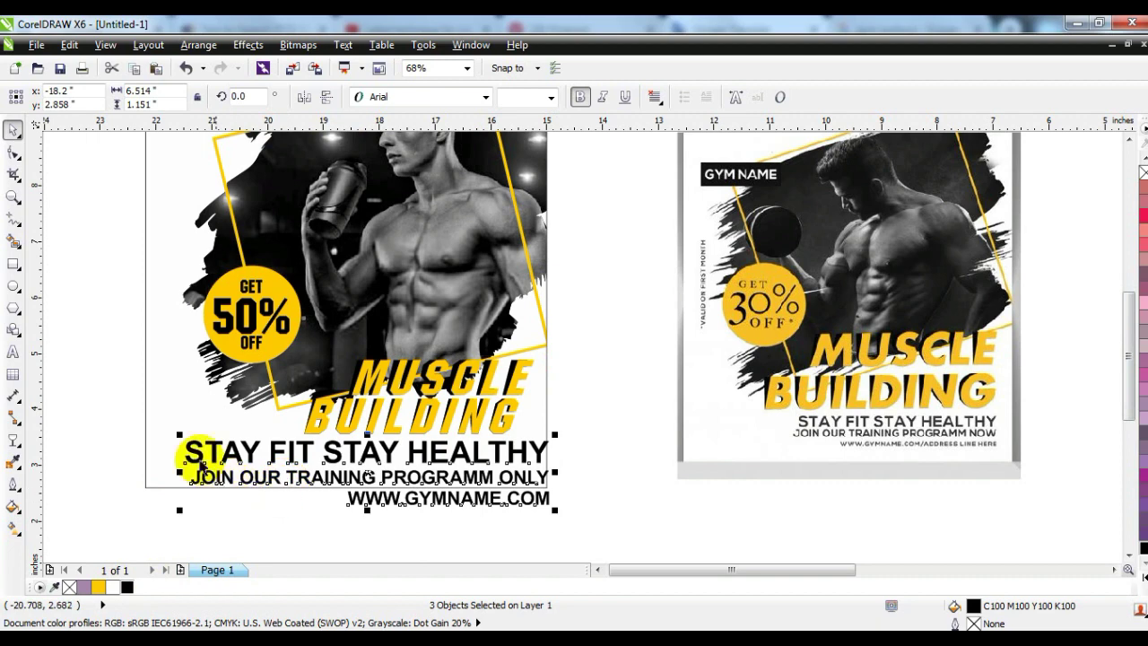
Step: Scale the three text lines down to about the width of BUILDING and place them directly beneath it, right edges matching
left_click_drag(177, 436, 428, 449)
left_click_drag(369, 478, 291, 495)
left_click_drag(440, 476, 446, 466)
left_click(544, 455)
key("shift+F2")
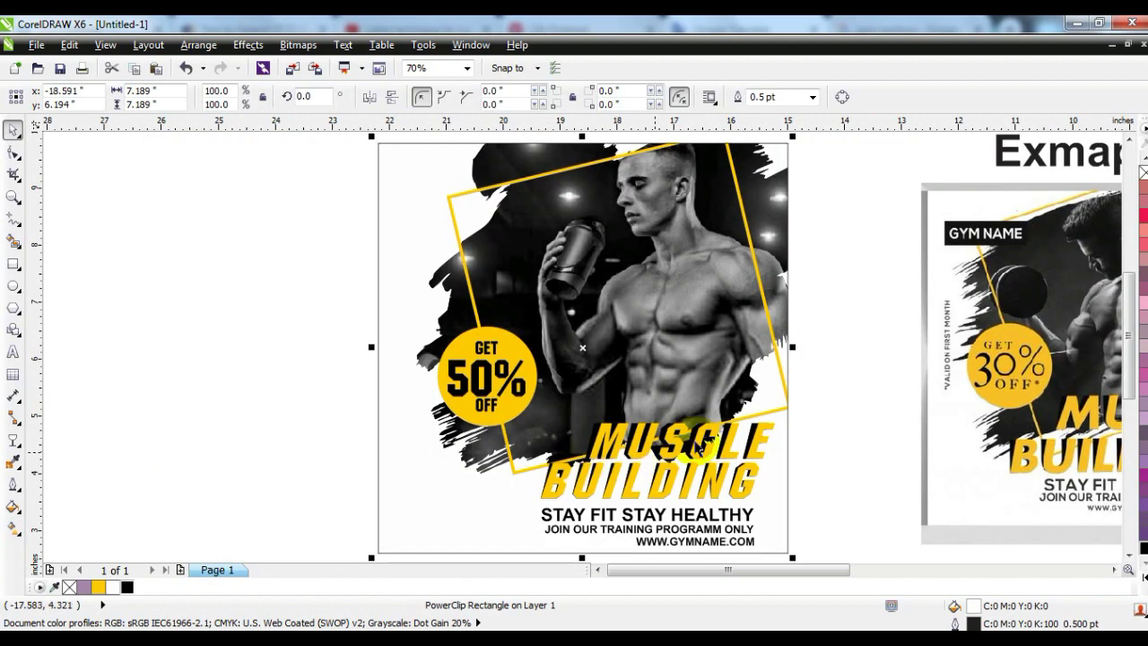
left_click(793, 420)
Step: Activate the Freehand tool with the whole flyer and example in view
key("F4")
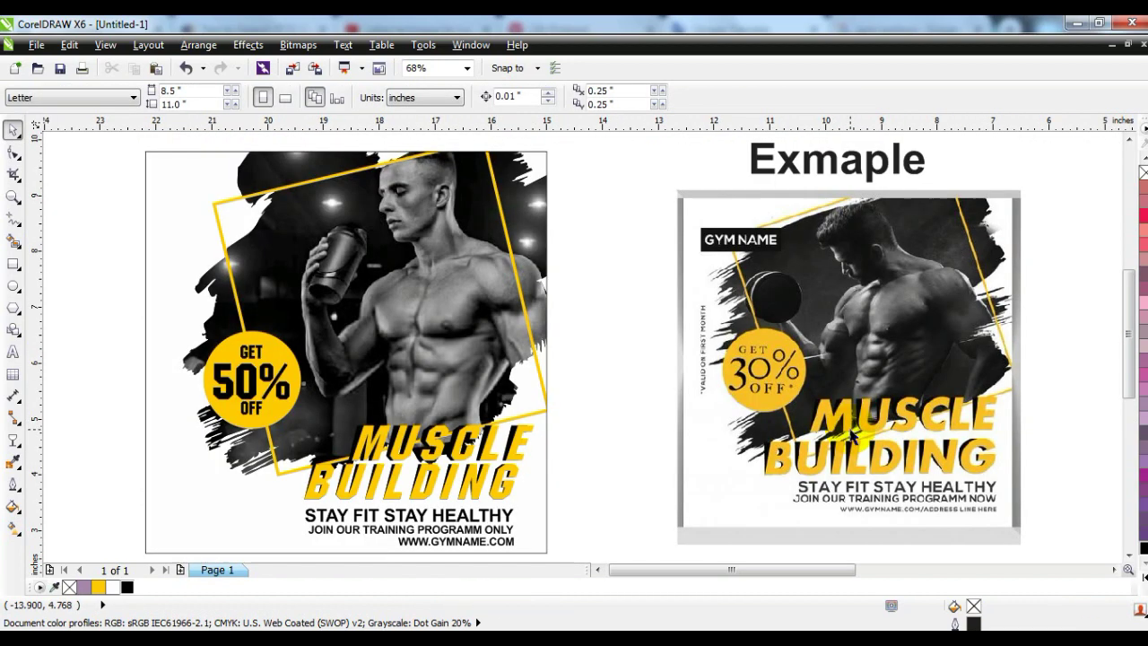
key("F5")
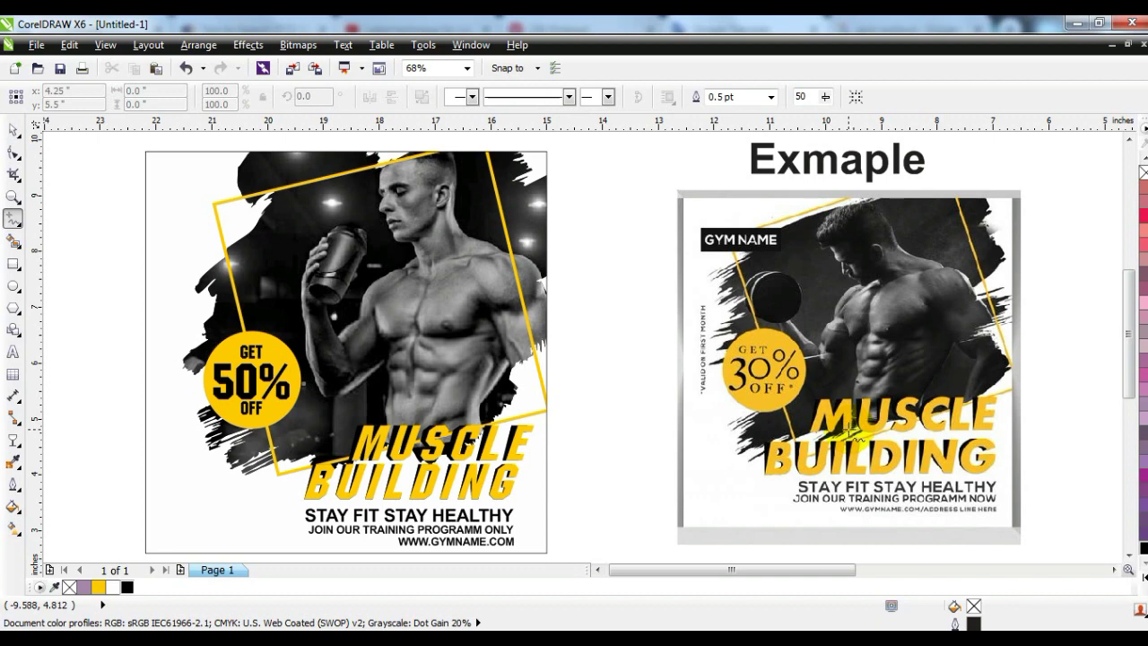